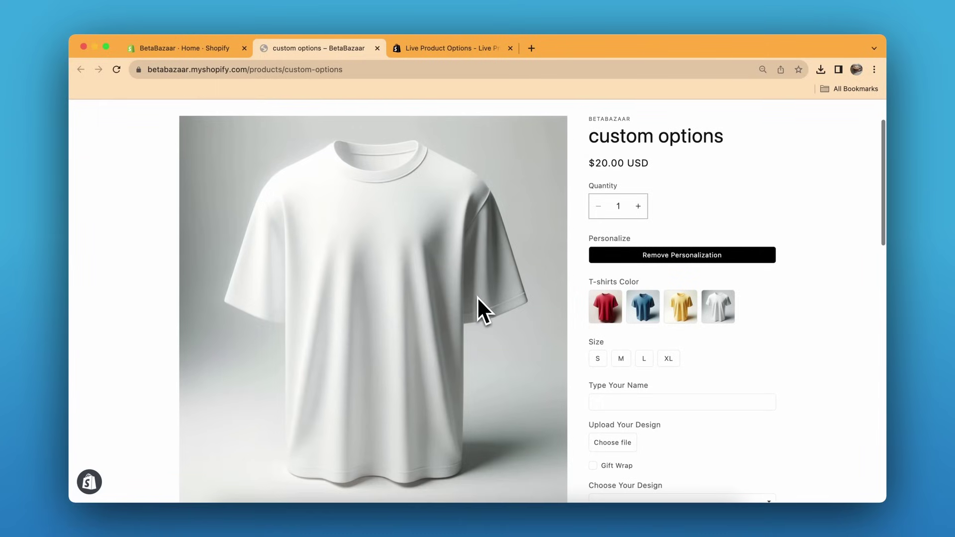
Step: Try the T-shirt colour swatches and settle on a red shirt preview
scroll(555, 335, "up", 1)
scroll(555, 335, "down", 2)
scroll(490, 328, "down", 2)
scroll(481, 294, "up", 2)
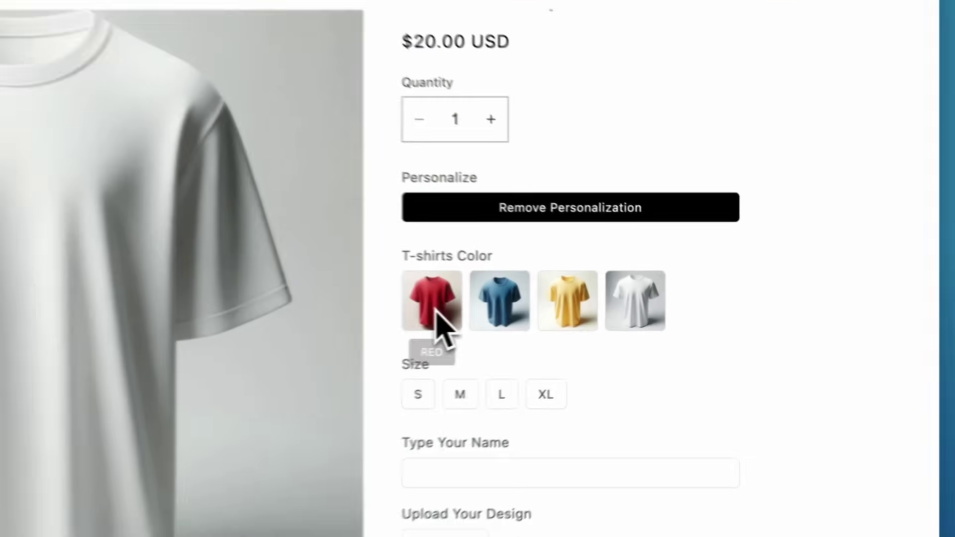
left_click(608, 306)
left_click(644, 305)
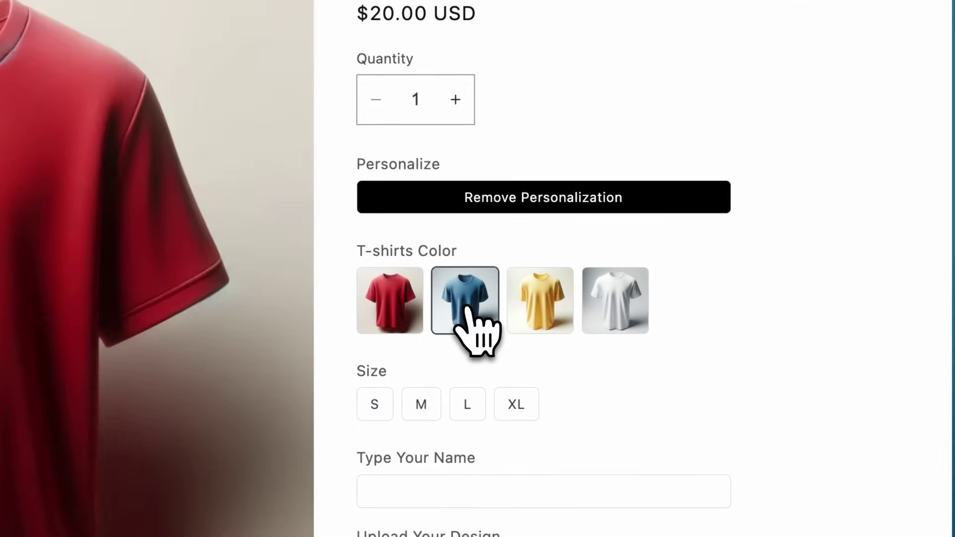
left_click(552, 306)
left_click(616, 306)
left_click(542, 308)
left_click(473, 305)
left_click(413, 305)
left_click(465, 304)
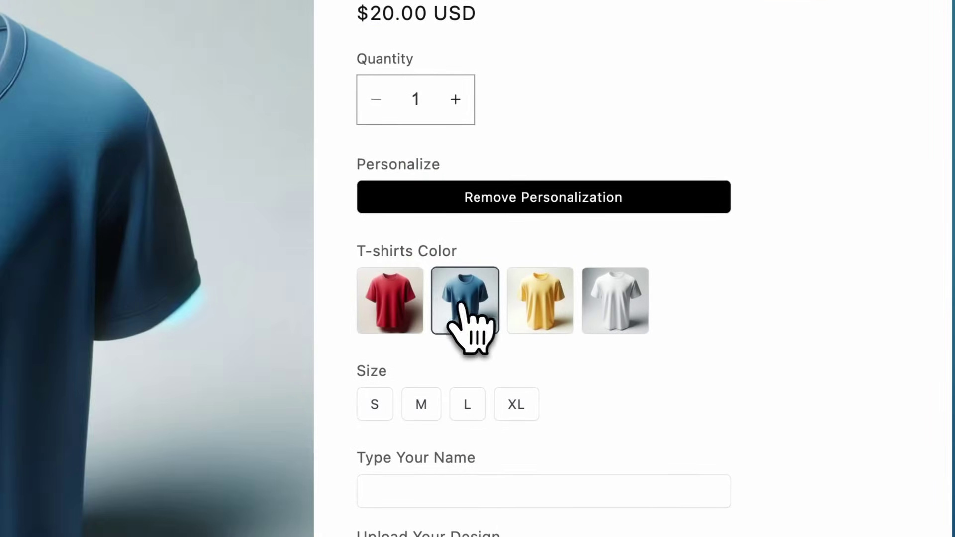
left_click(412, 309)
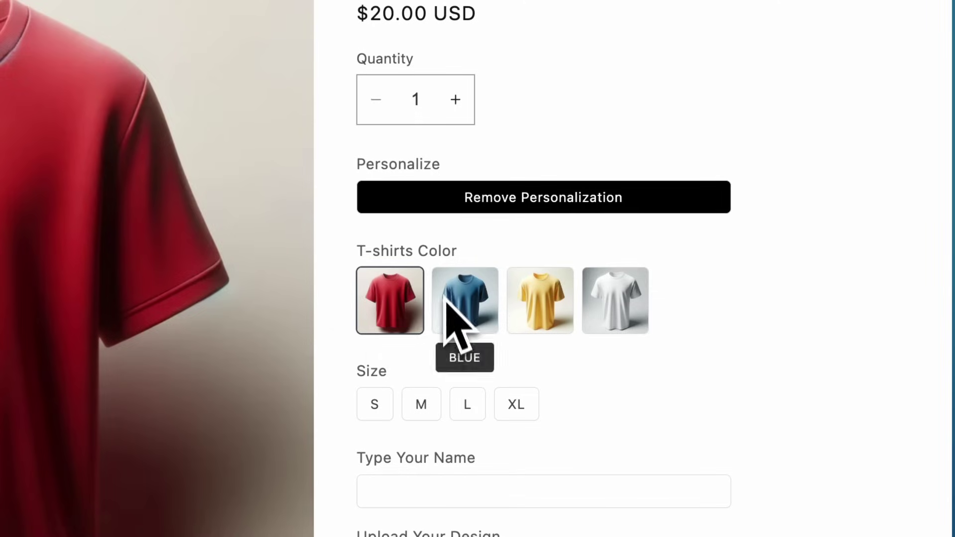
left_click(625, 304)
left_click(520, 311)
left_click(407, 303)
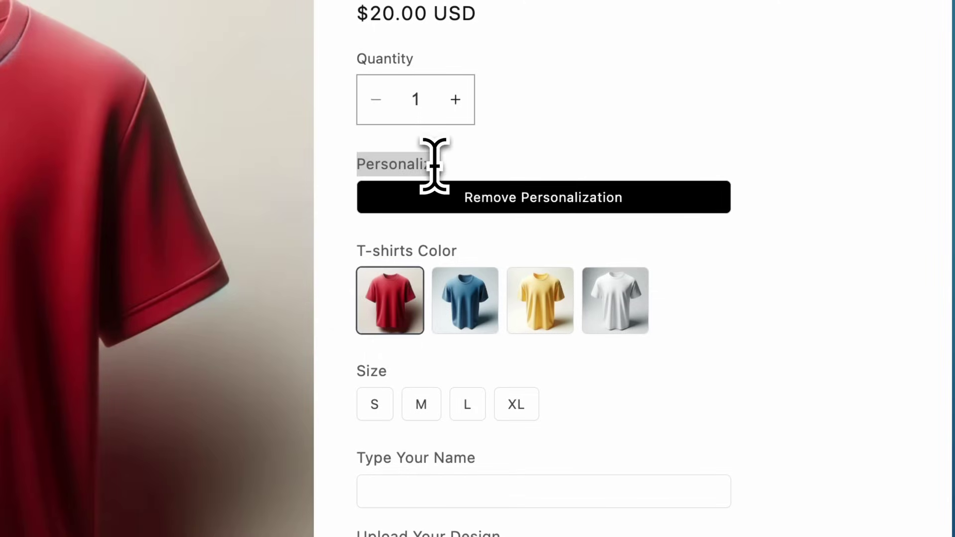
Step: Select size XL after trying L and S, then click into the name field
scroll(547, 348, "down", 3)
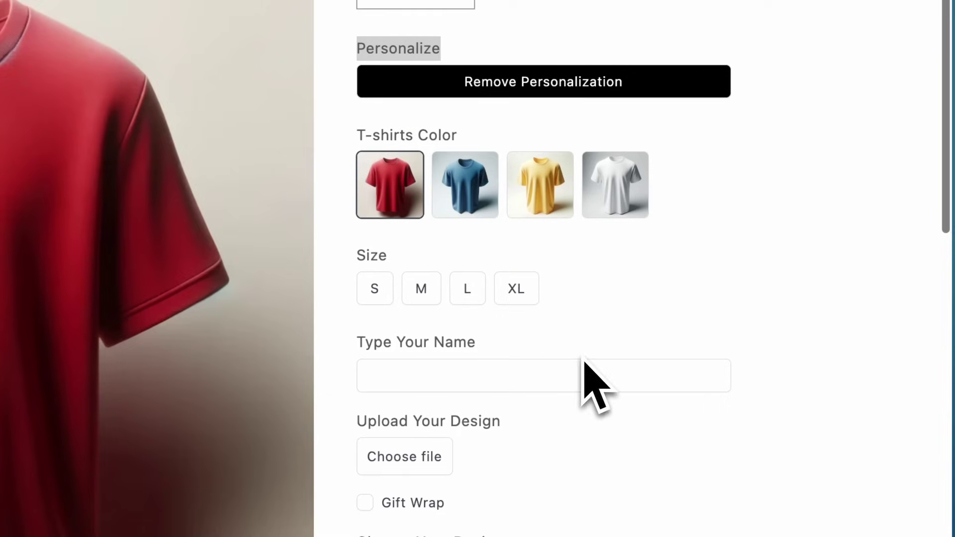
left_click(517, 291)
left_click(465, 294)
left_click(378, 291)
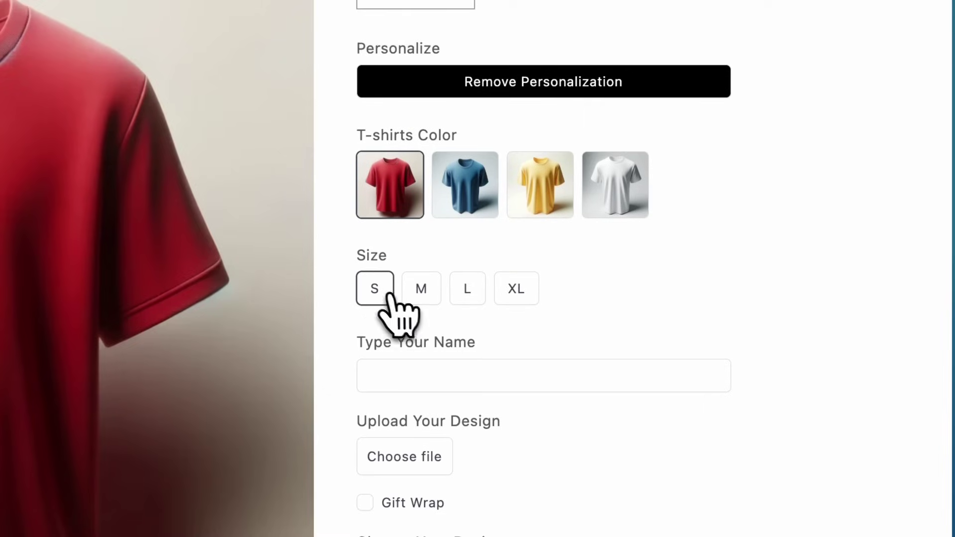
left_click(515, 291)
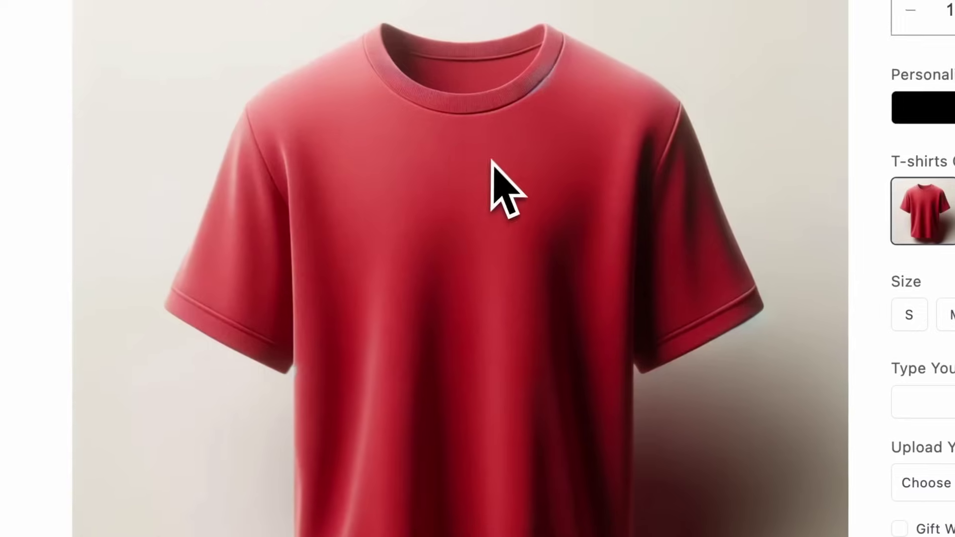
left_click(597, 386)
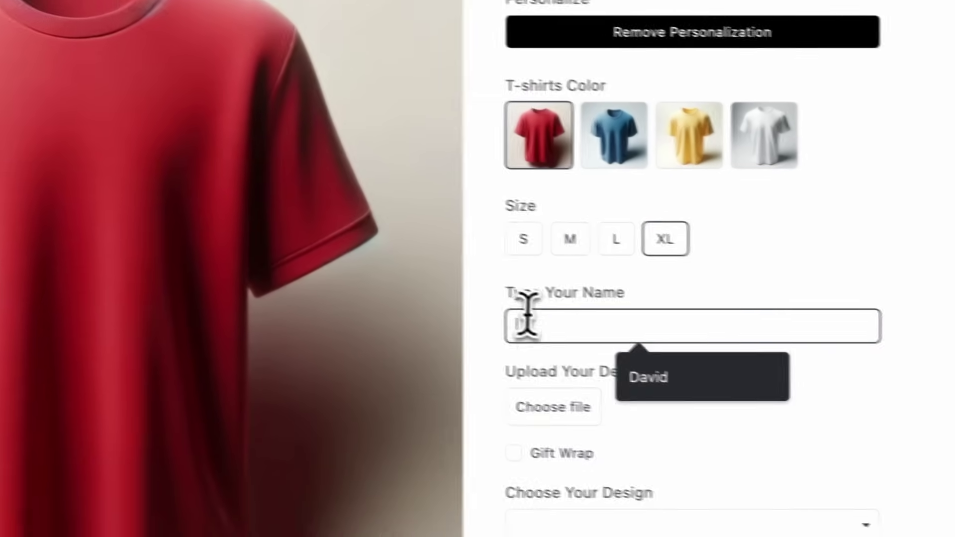
Step: Fill the Type Your Name field with the suggested name so it prints on the red shirt
left_click(619, 380)
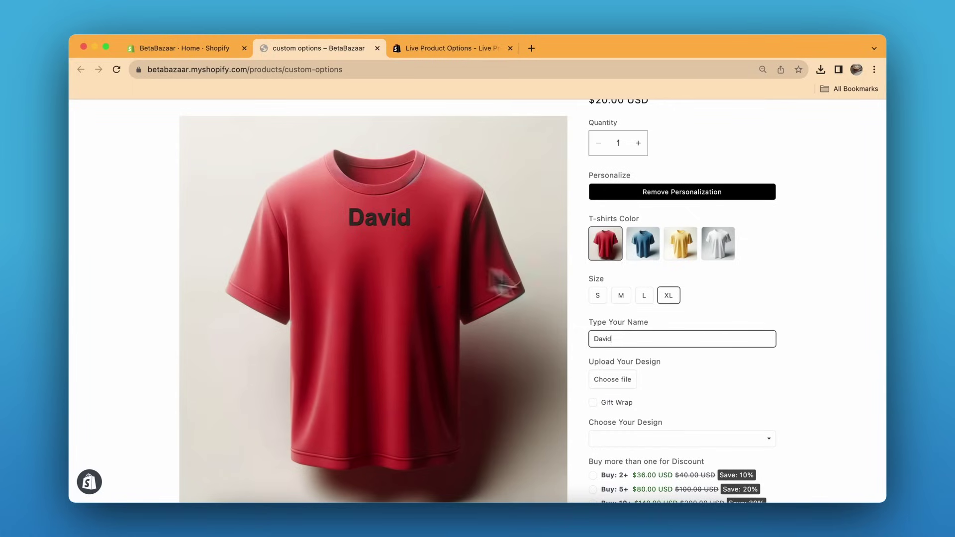
scroll(668, 297, "down", 3)
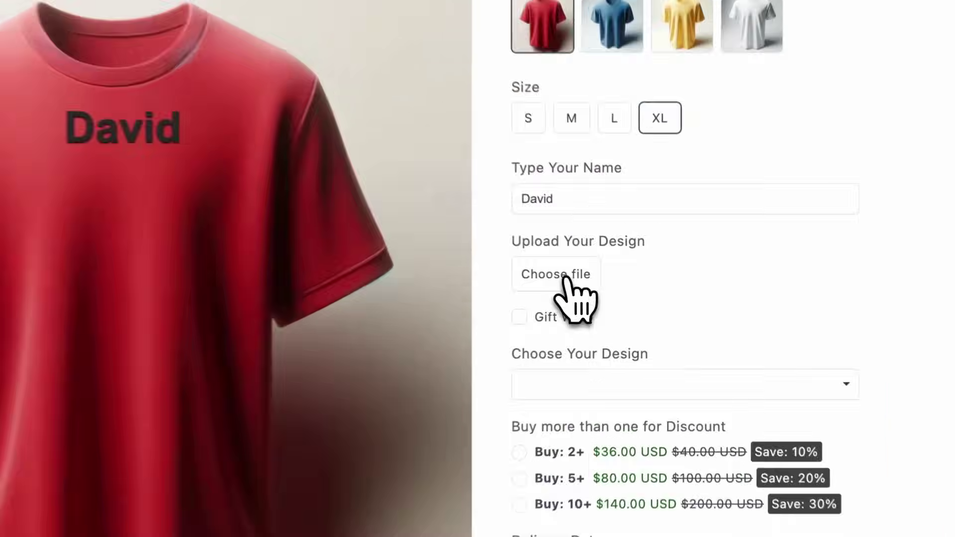
Step: Upload 4.png as the custom design and switch the shirt preview to white
left_click(625, 297)
left_click(506, 211)
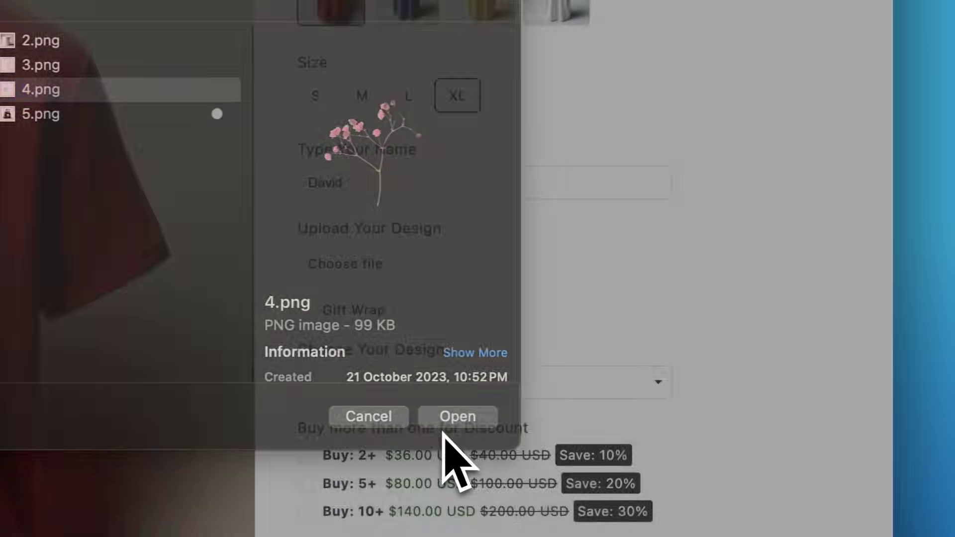
left_click(564, 432)
scroll(443, 452, "up", 3)
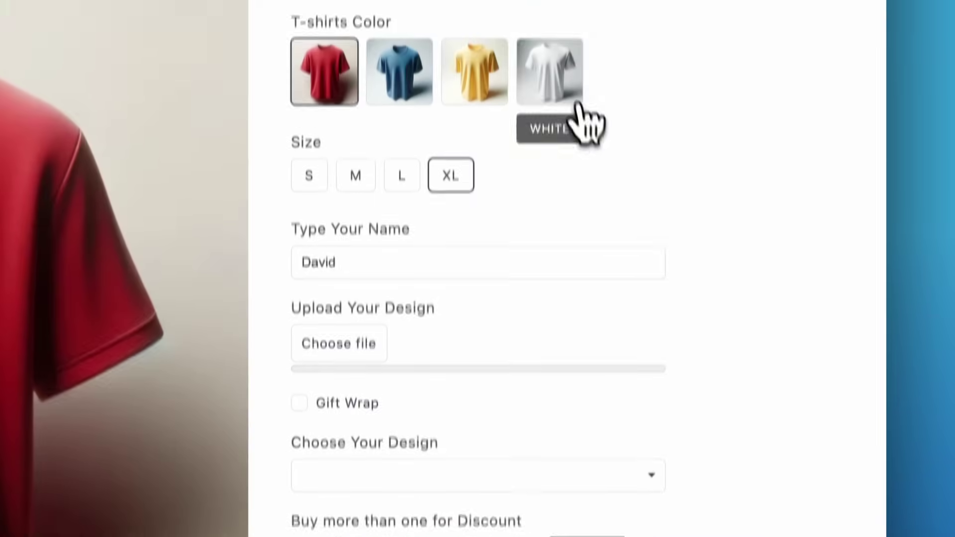
left_click(567, 128)
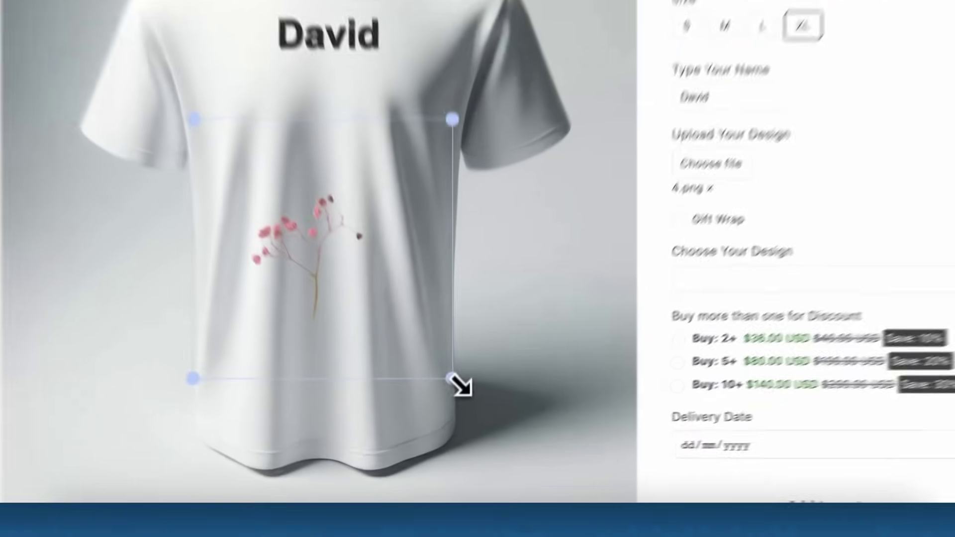
Step: Resize and position the flower design on the shirt's lower front
left_click_drag(455, 428, 535, 505)
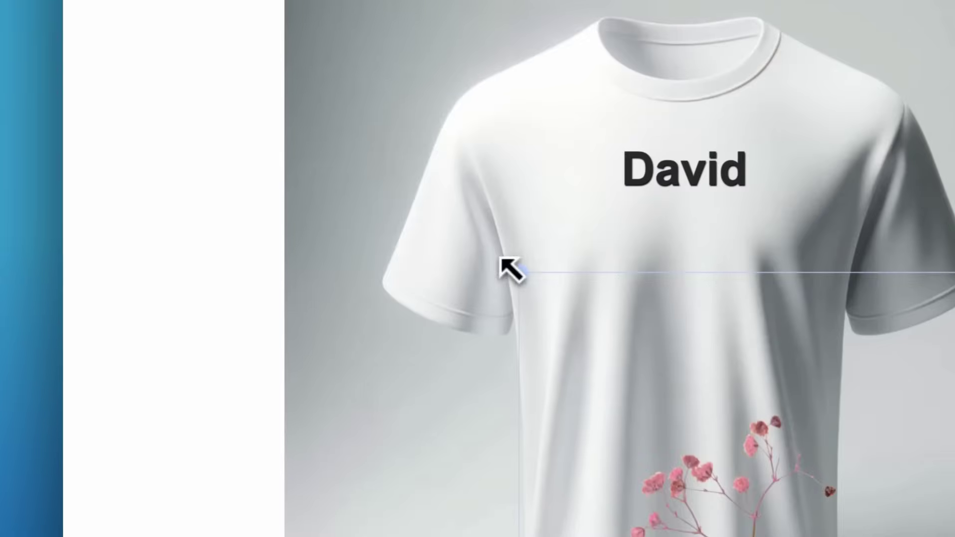
left_click_drag(502, 260, 239, 153)
left_click_drag(569, 347, 610, 434)
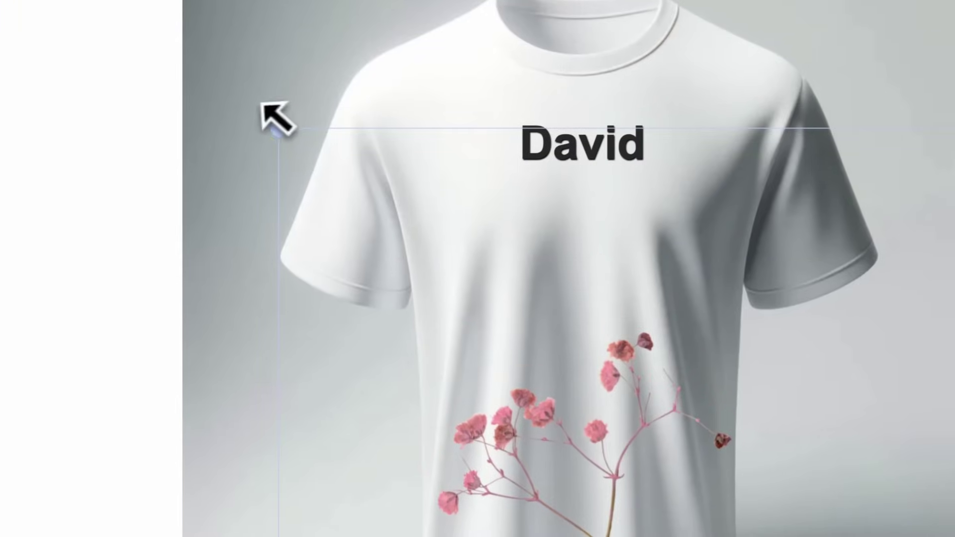
left_click_drag(279, 128, 315, 171)
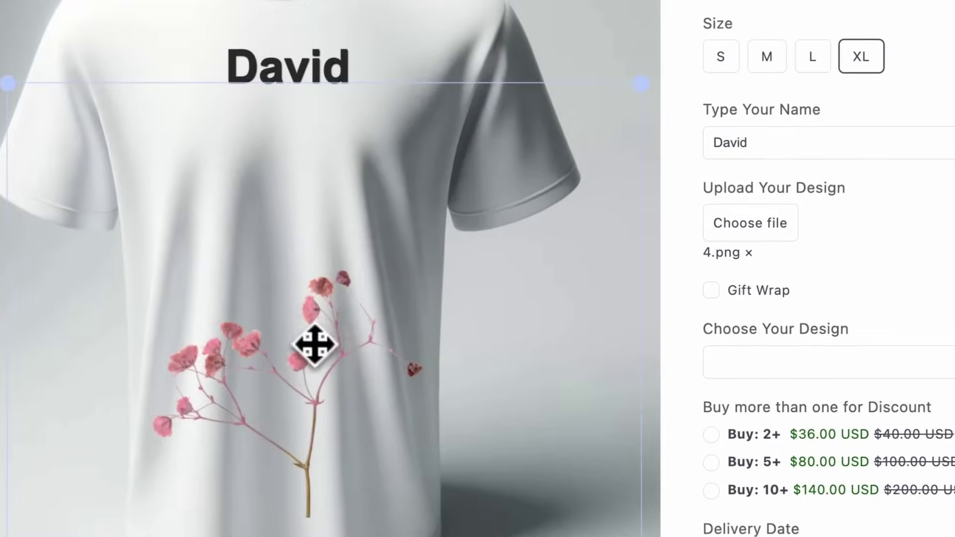
left_click_drag(391, 359, 410, 352)
left_click_drag(348, 334, 335, 334)
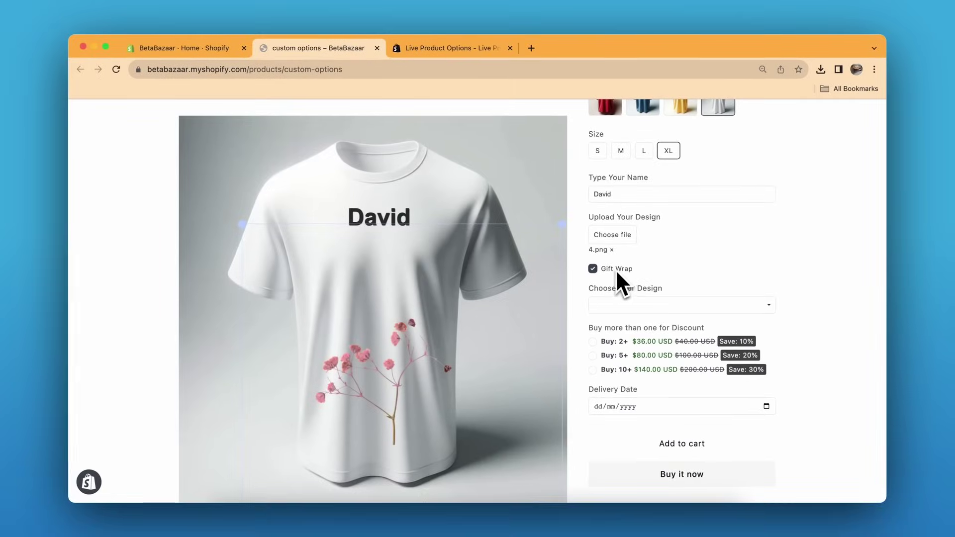
Step: Try Designs 2, 3 and 4 from the preset list, ending with Design 2 (+ $2.00 USD)
scroll(657, 280, "down", 1)
left_click(685, 278)
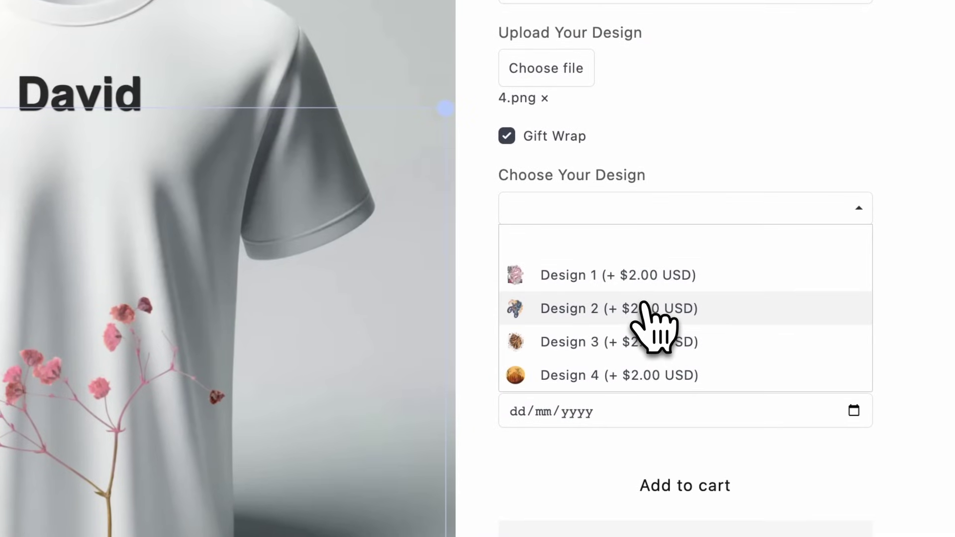
left_click(651, 309)
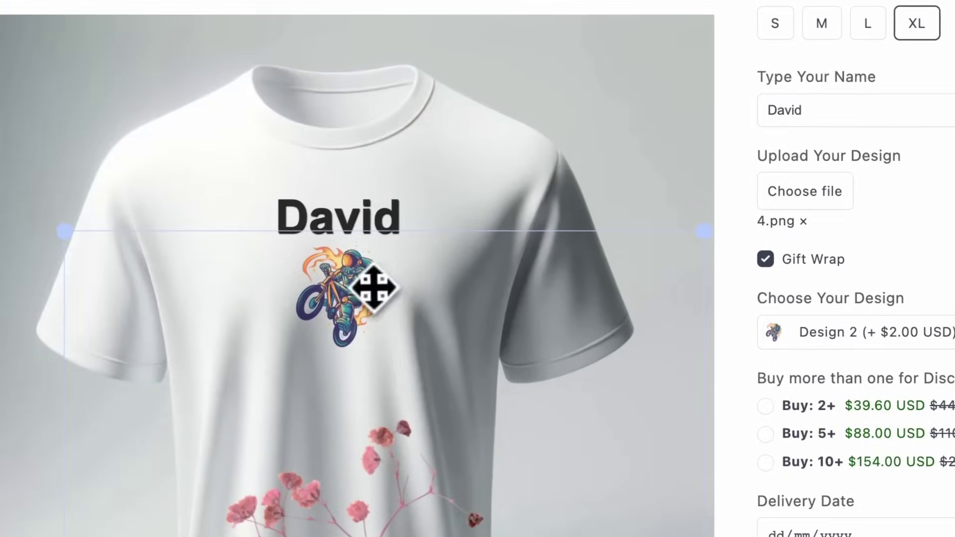
left_click(775, 331)
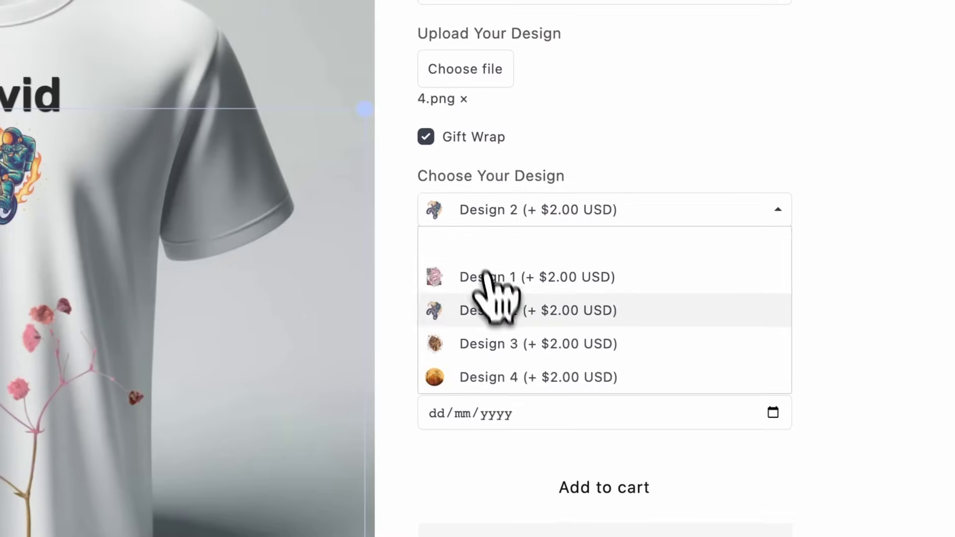
left_click(830, 466)
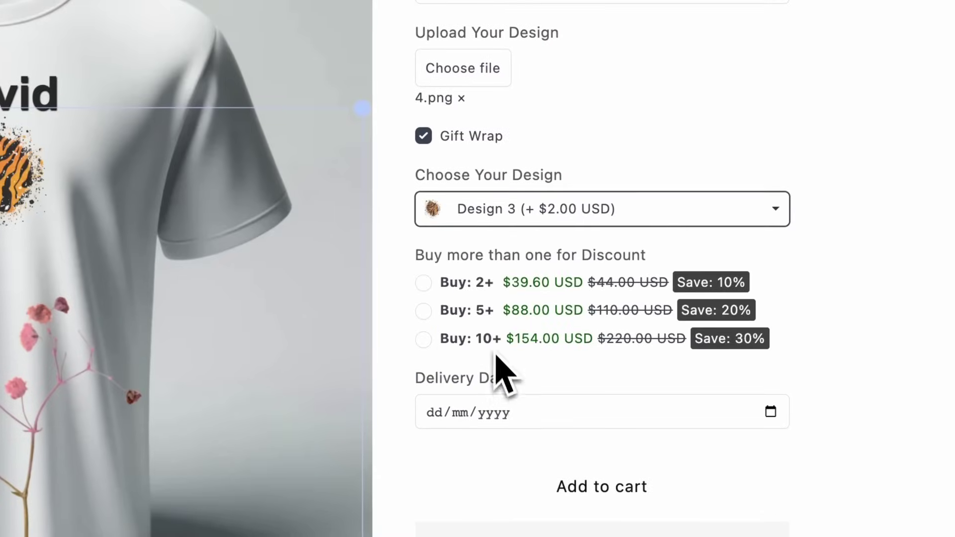
left_click(586, 219)
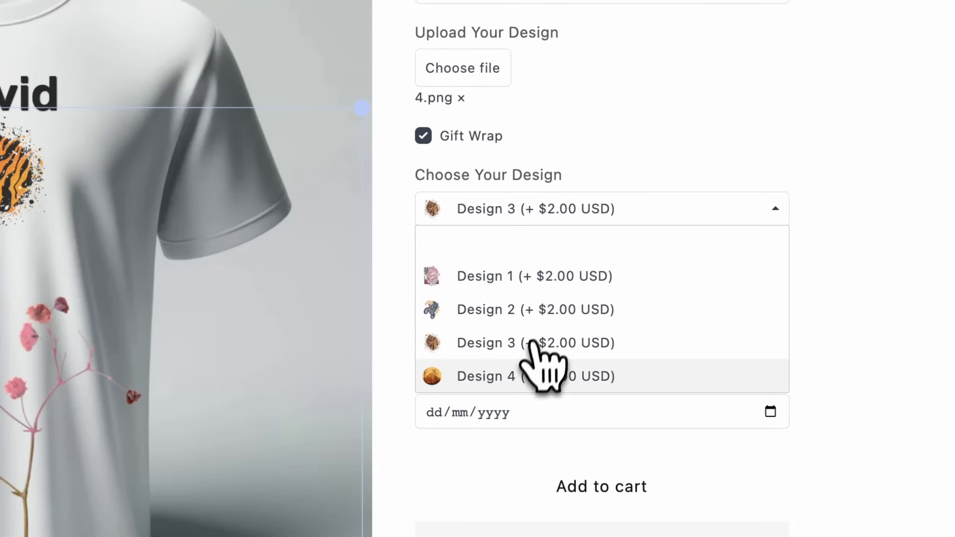
left_click(537, 376)
left_click(508, 214)
left_click(488, 306)
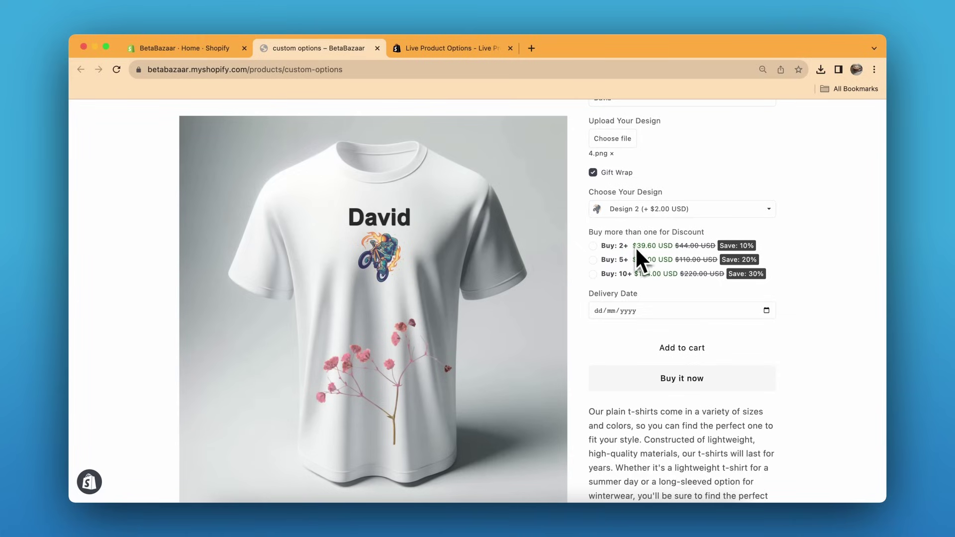
left_click(612, 260)
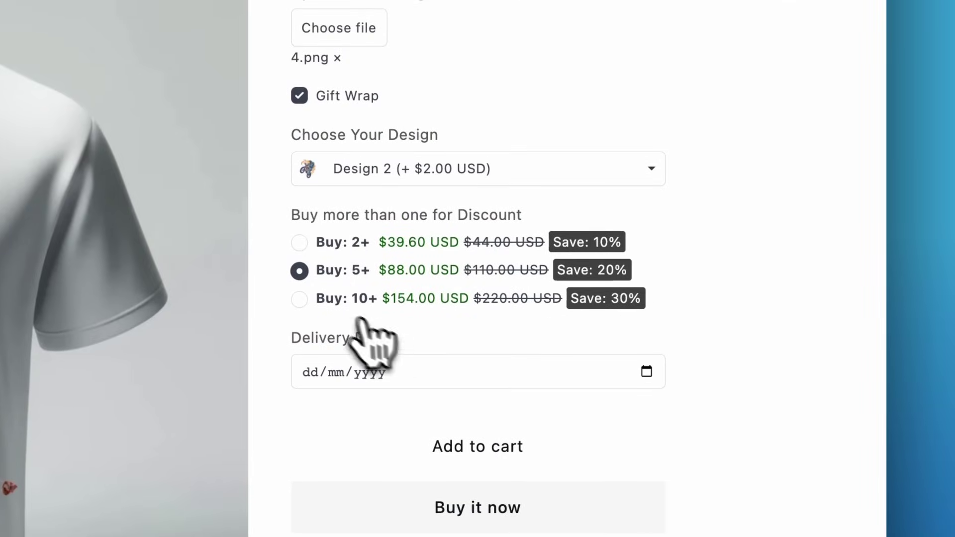
left_click(305, 306)
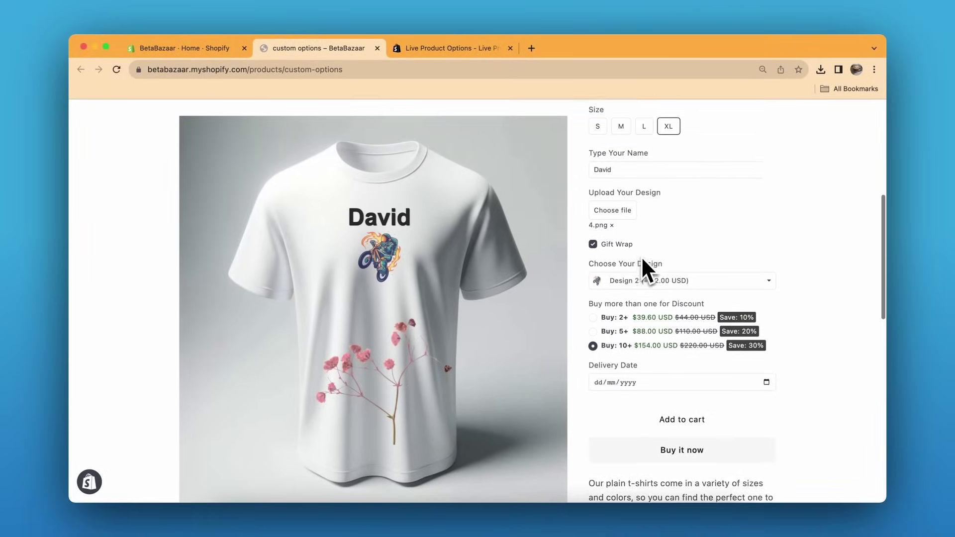
scroll(641, 259, "up", 3)
scroll(642, 259, "down", 3)
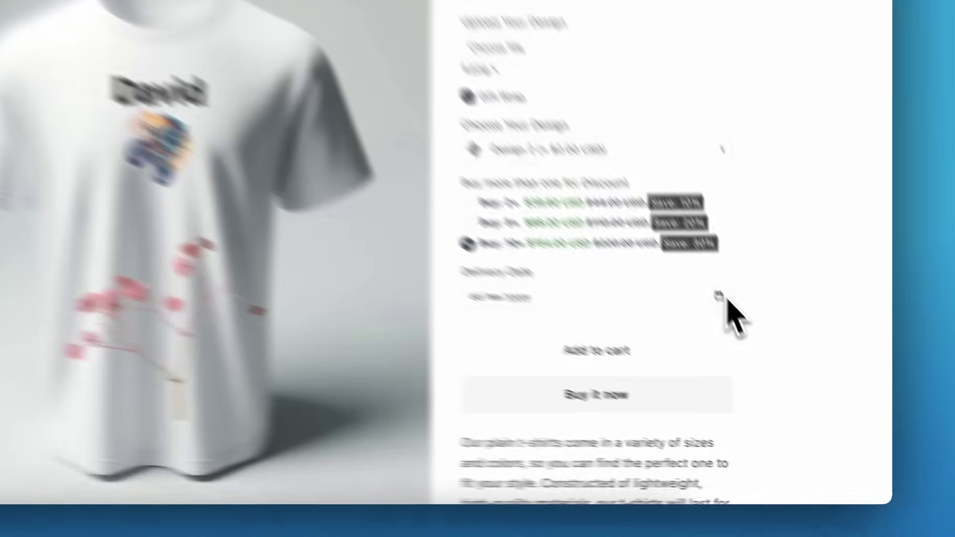
left_click(766, 359)
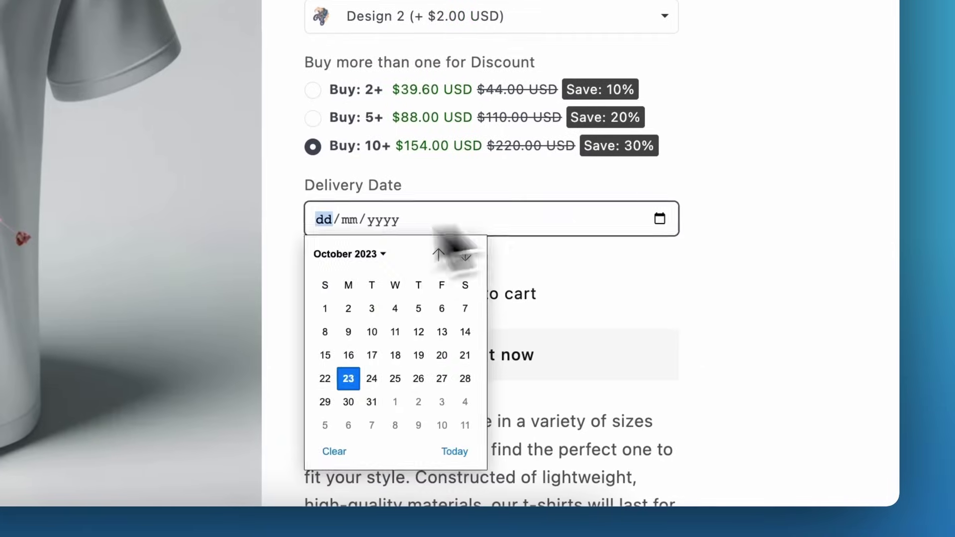
left_click(672, 333)
scroll(398, 209, "up", 3)
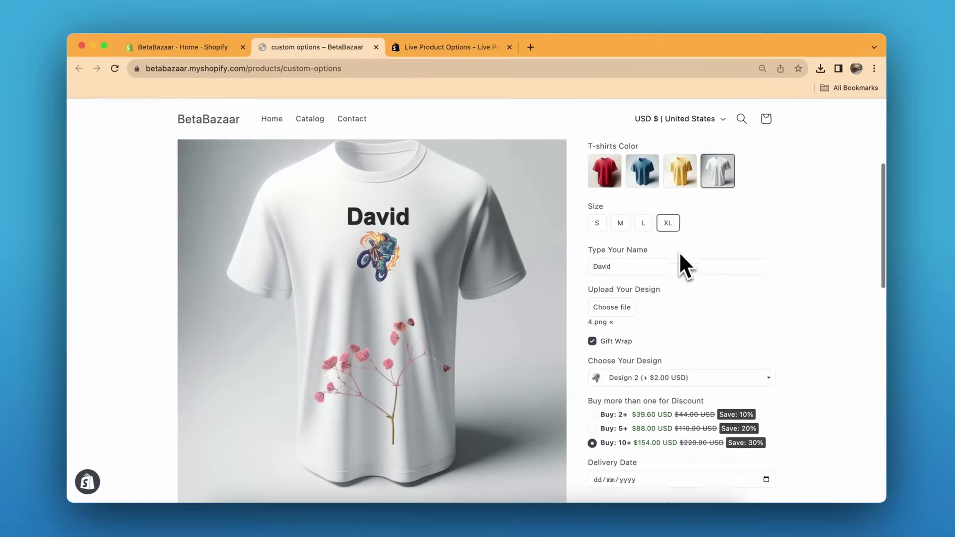
scroll(679, 252, "up", 5)
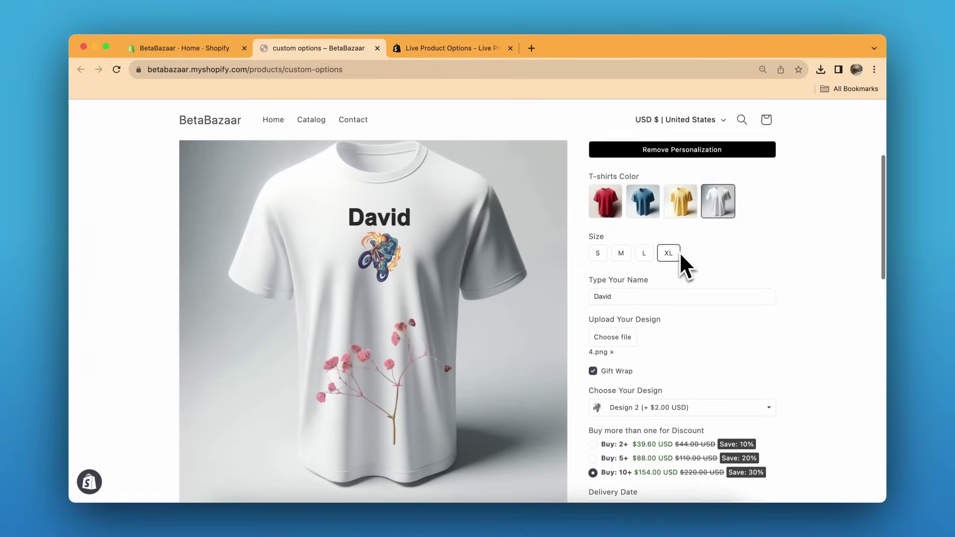
Step: Remove and re-add the personalization options twice, checking the $20.00 base shirt
scroll(680, 248, "up", 1)
scroll(677, 185, "down", 5)
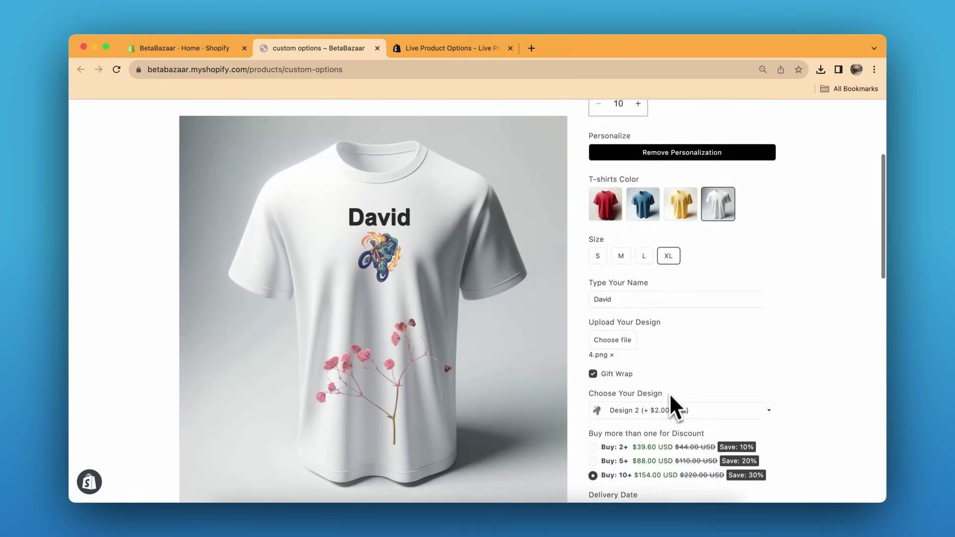
scroll(695, 271, "up", 5)
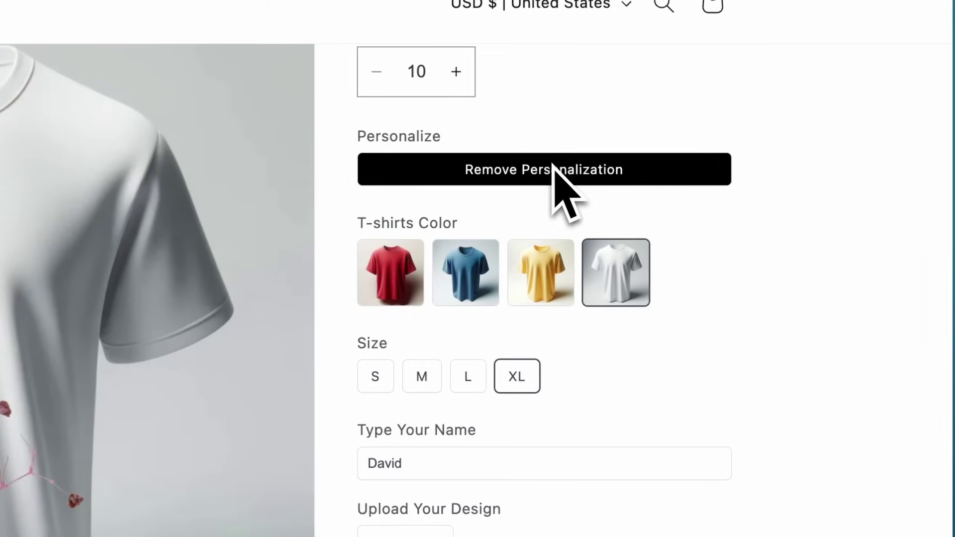
scroll(514, 177, "up", 2)
scroll(495, 354, "down", 2)
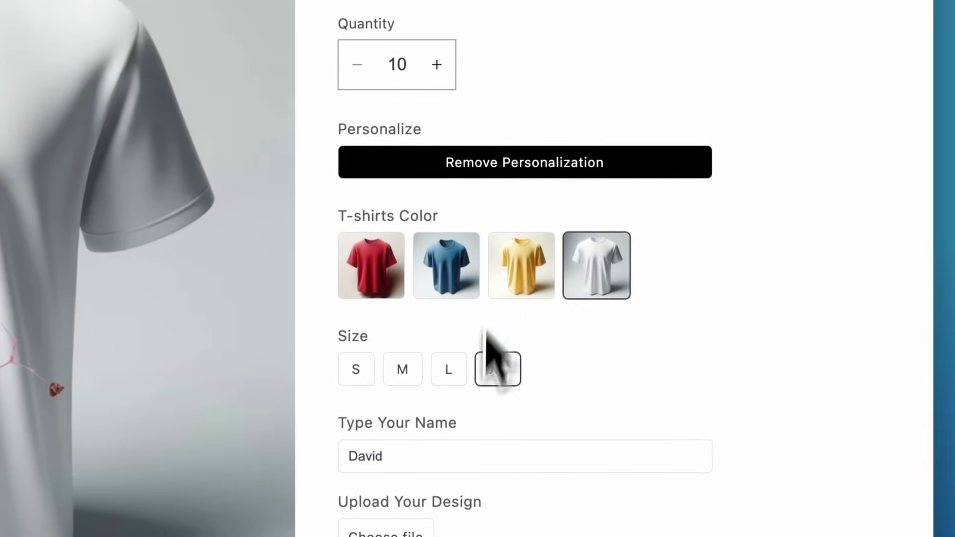
left_click(512, 170)
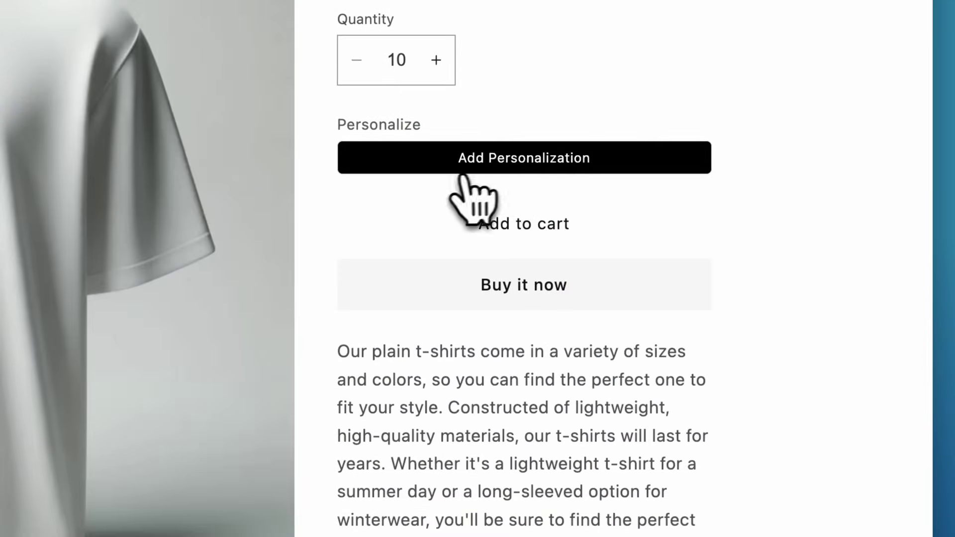
left_click(515, 151)
scroll(520, 169, "down", 3)
scroll(525, 187, "up", 5)
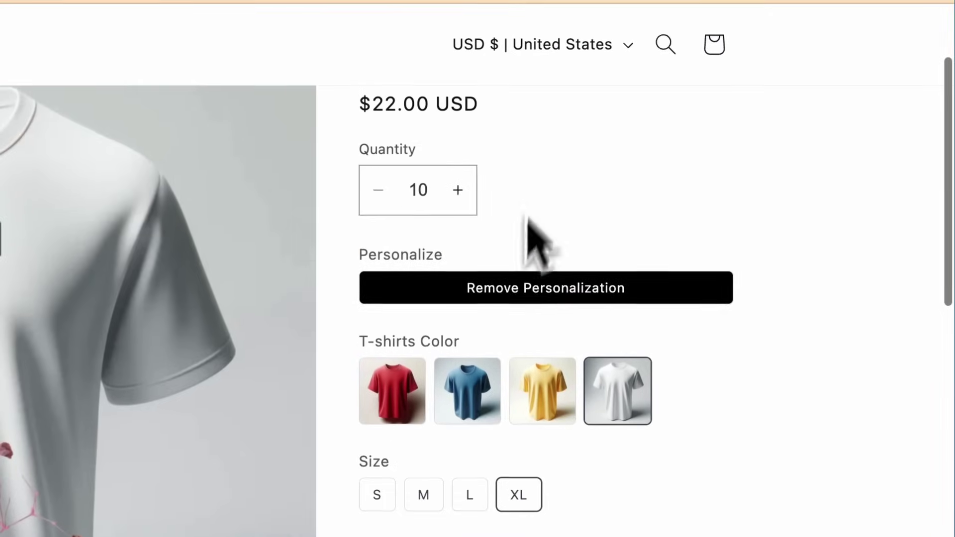
left_click(519, 294)
scroll(519, 295, "up", 3)
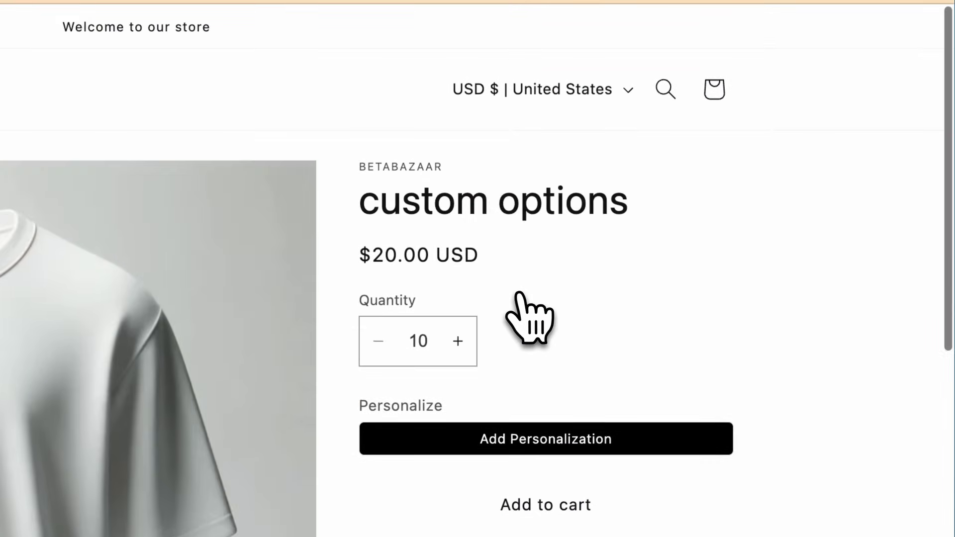
scroll(519, 298, "down", 3)
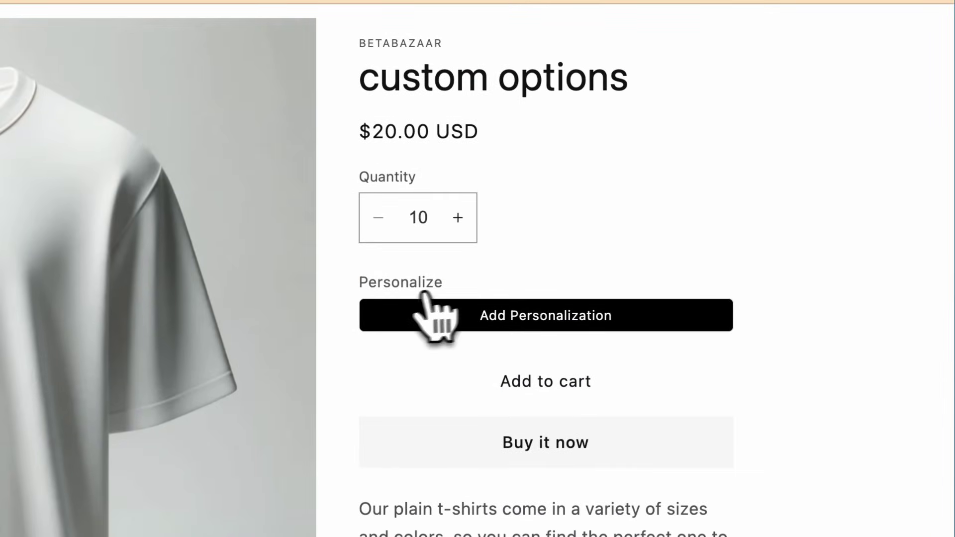
left_click(489, 315)
scroll(490, 328, "down", 6)
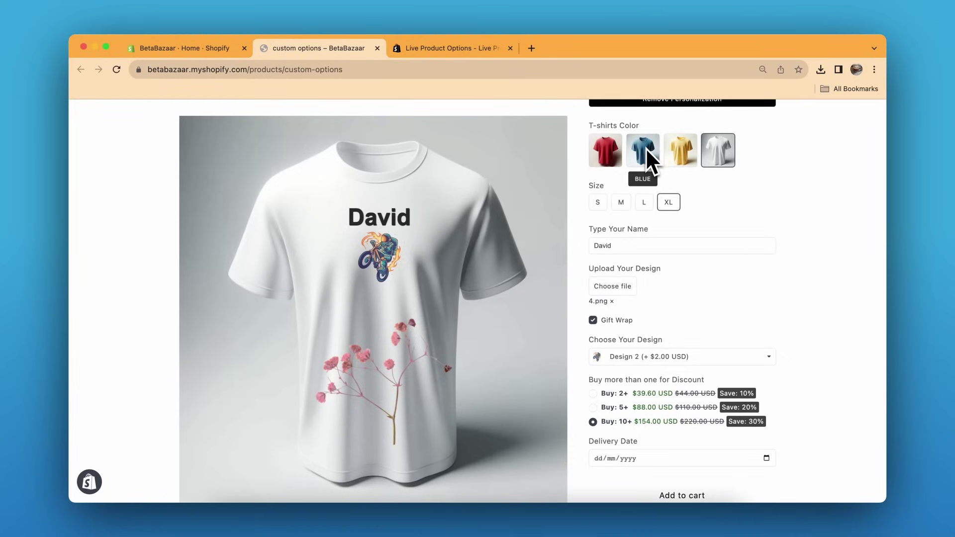
Step: Confirm Design 2 stays chosen, then switch to the Live Product Options App Store listing
left_click(634, 358)
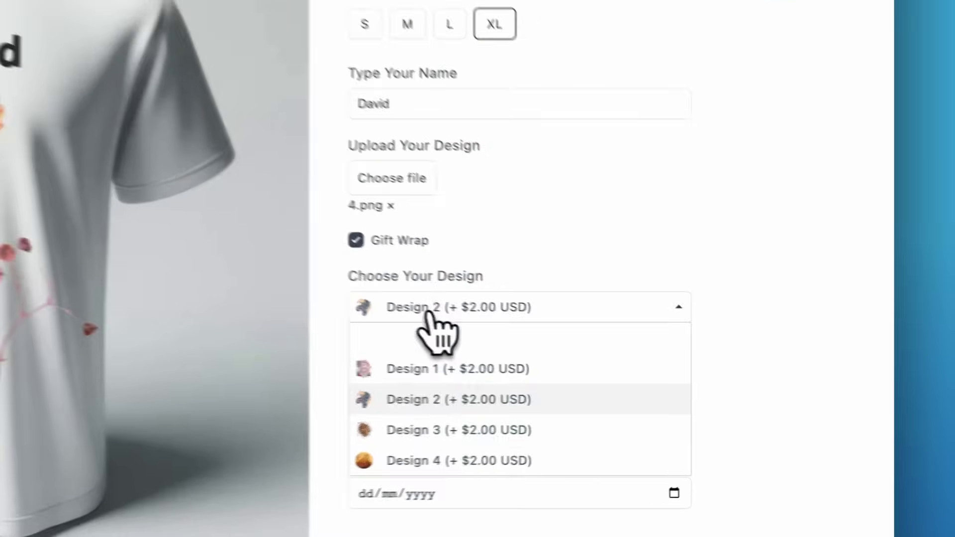
left_click(705, 321)
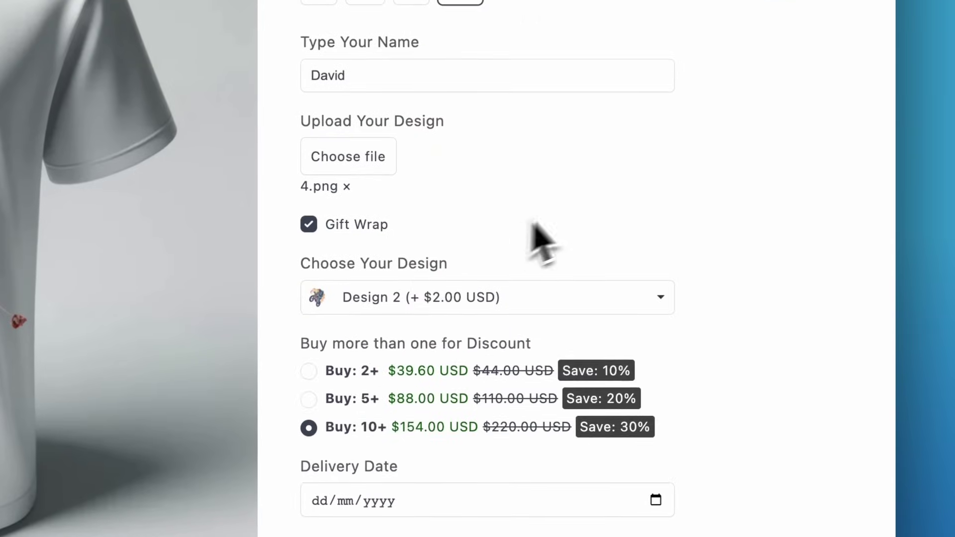
scroll(537, 226, "down", 2)
scroll(571, 214, "up", 7)
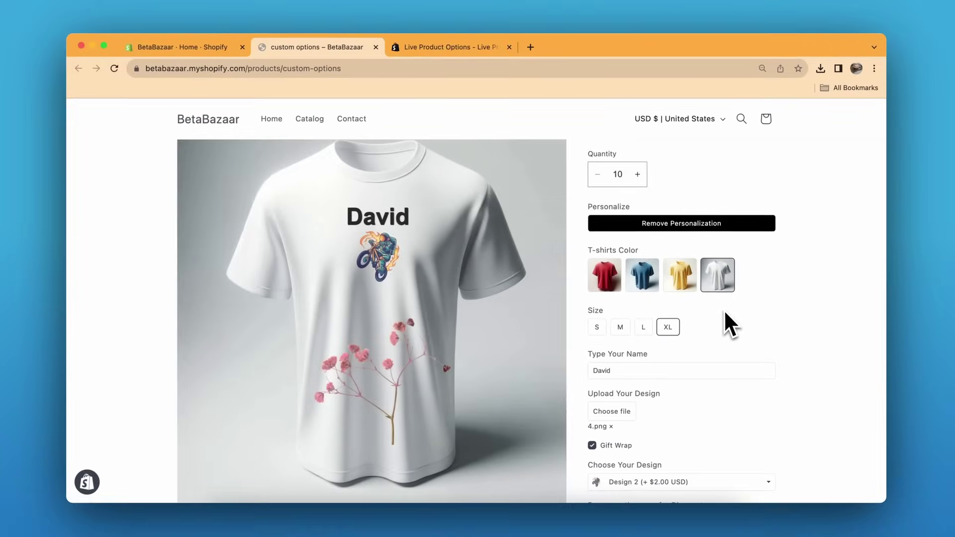
left_click(453, 49)
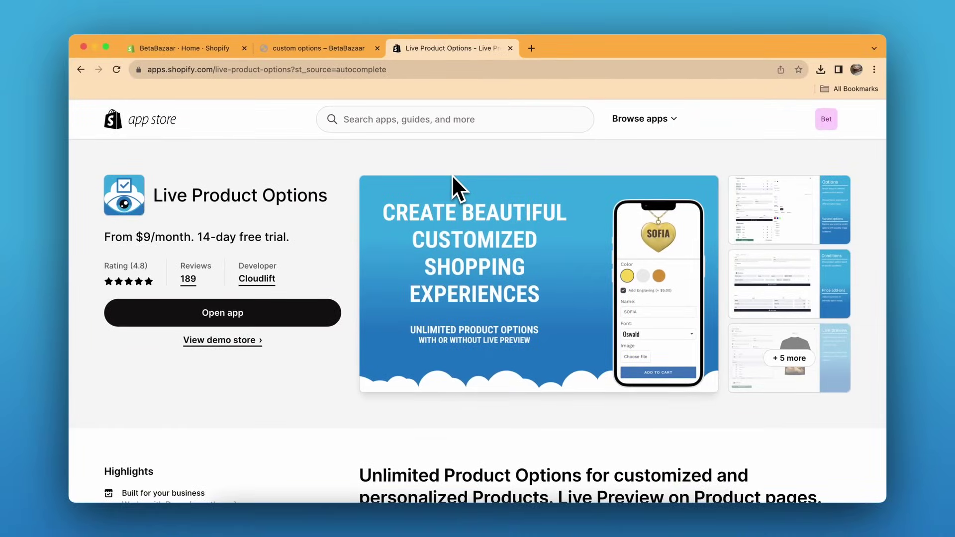
Step: Revisit the custom options page, then go to the BetaBazaar Shopify admin home
left_click(306, 48)
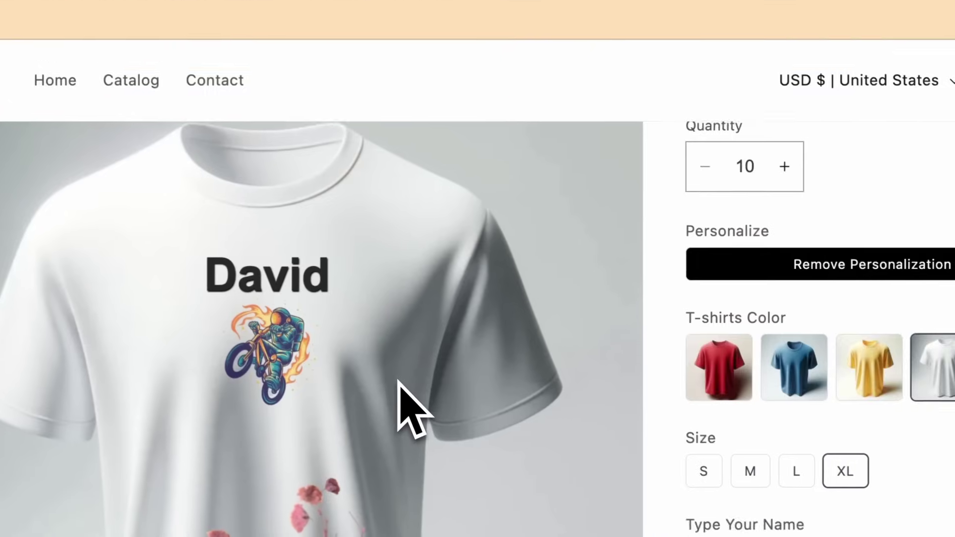
scroll(490, 398, "down", 5)
left_click(523, 4)
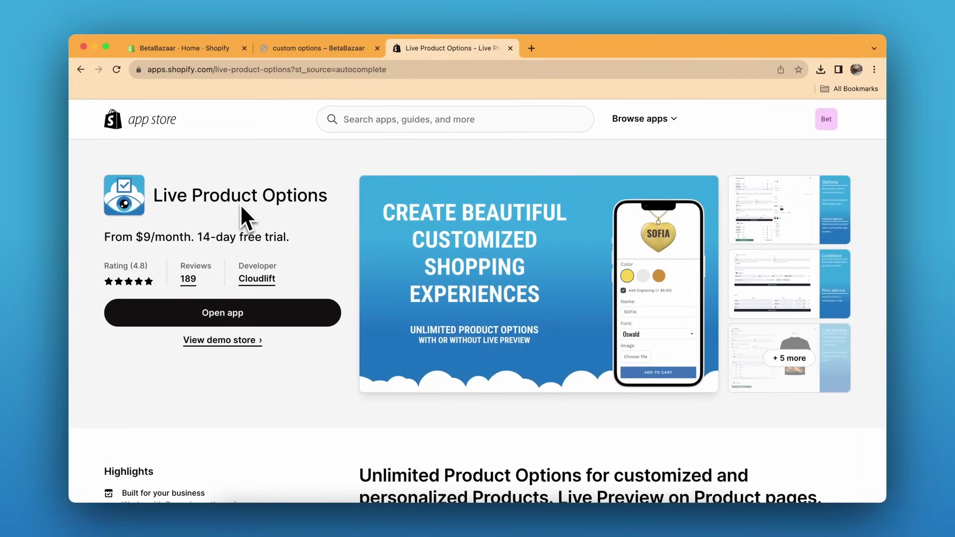
left_click(165, 49)
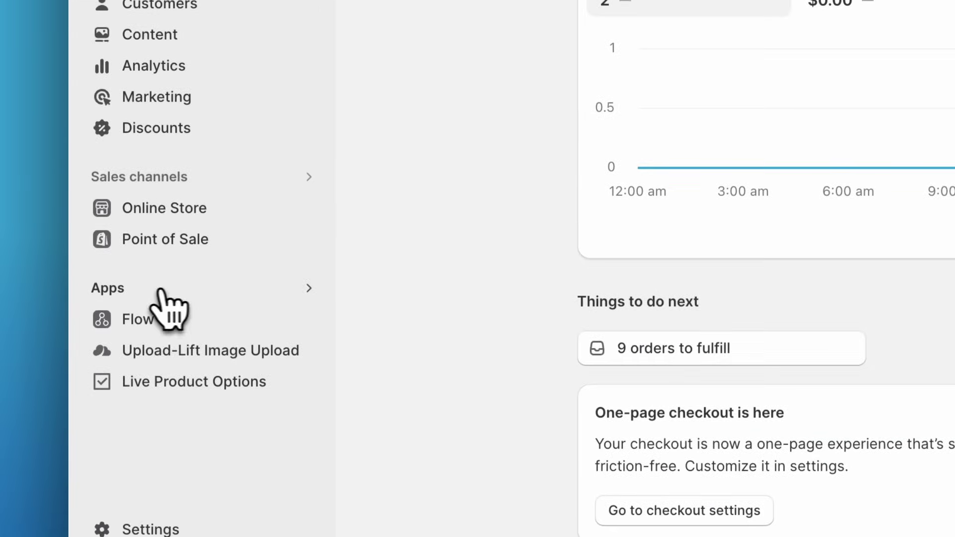
Step: Open Live Product Options from Apps and view the Product Options MOST option list
left_click(157, 291)
left_click(452, 139)
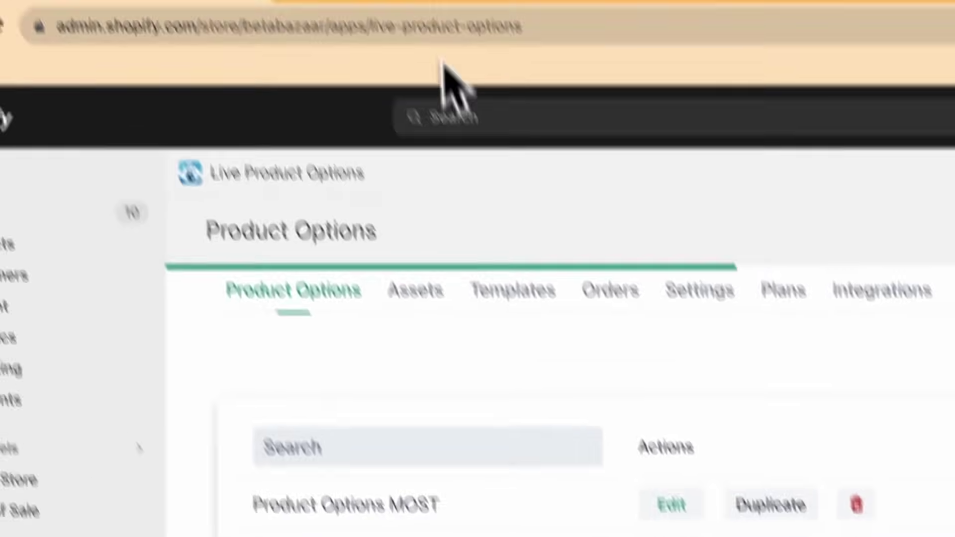
left_click(333, 53)
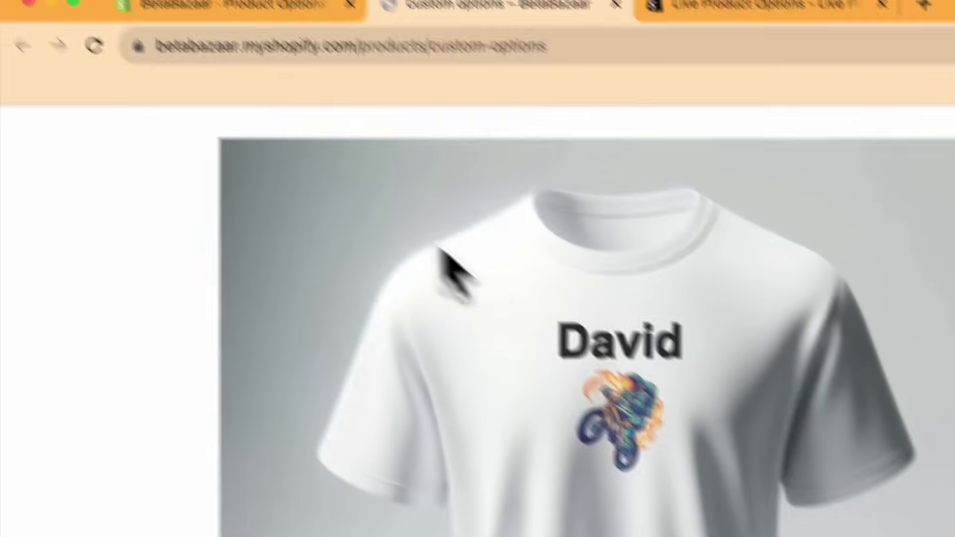
left_click(169, 58)
scroll(644, 303, "down", 5)
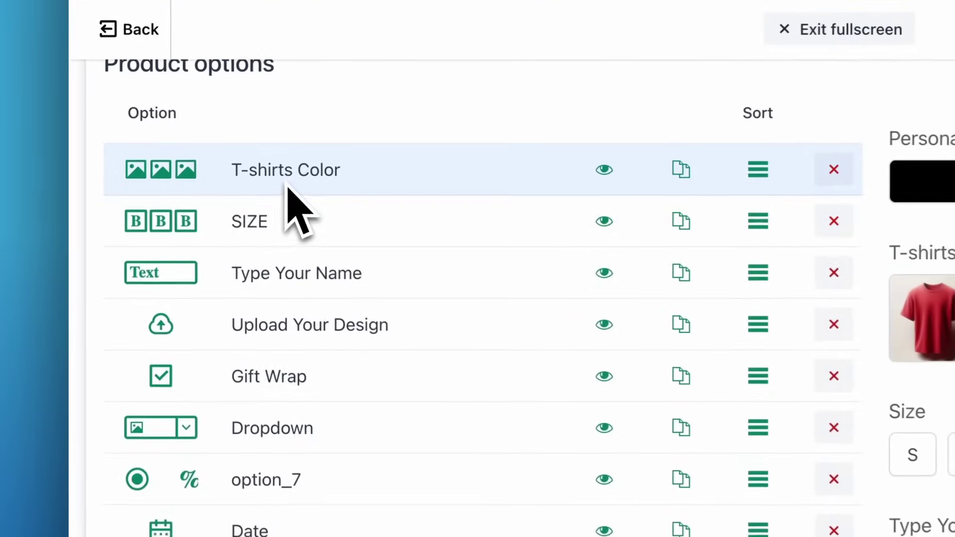
Step: Expand T-shirts Color and browse the option types, leaving it on Image swatches
left_click(179, 194)
left_click(293, 274)
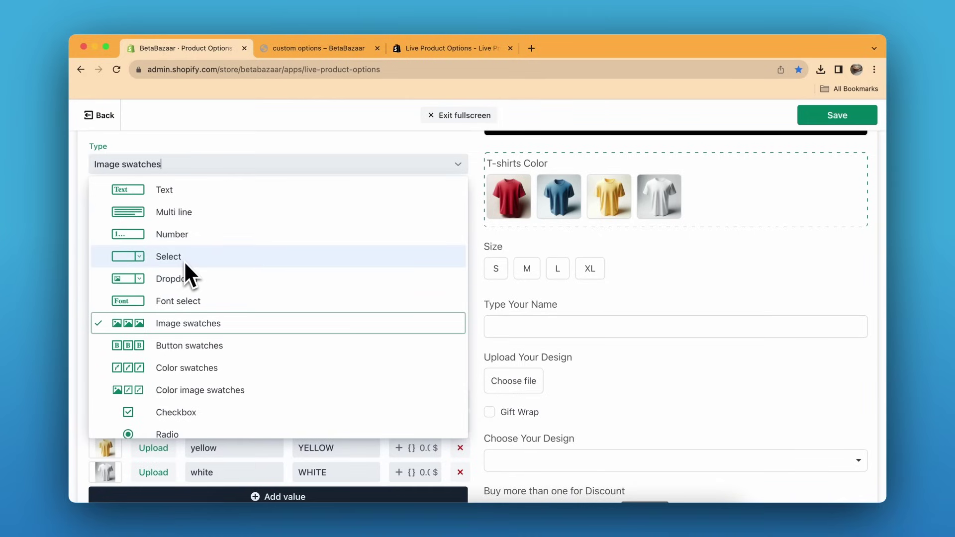
scroll(219, 266, "down", 3)
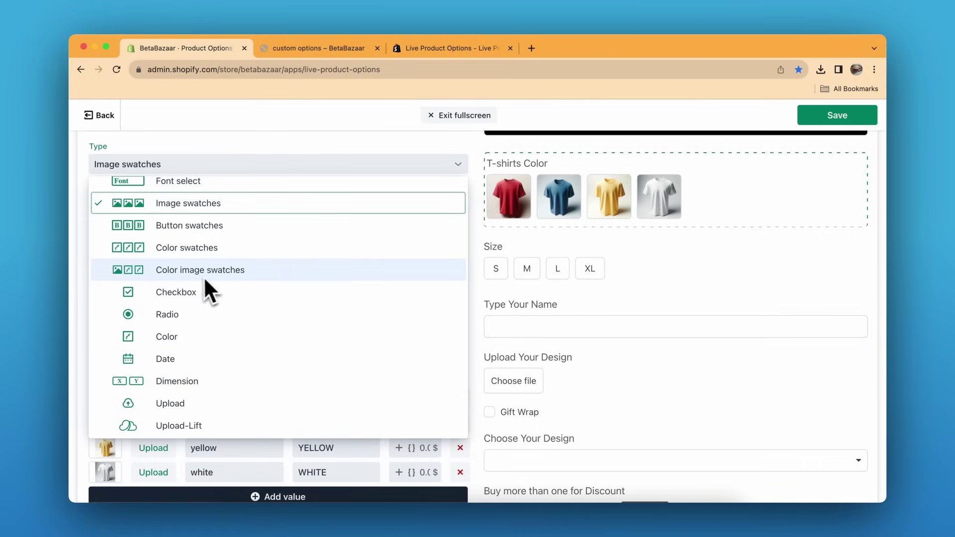
scroll(231, 278, "down", 3)
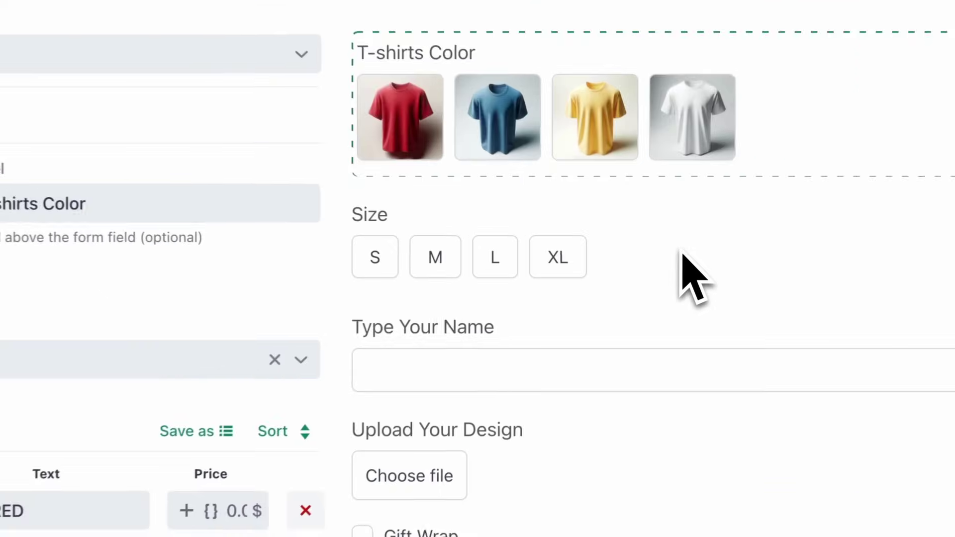
scroll(490, 277, "down", 5)
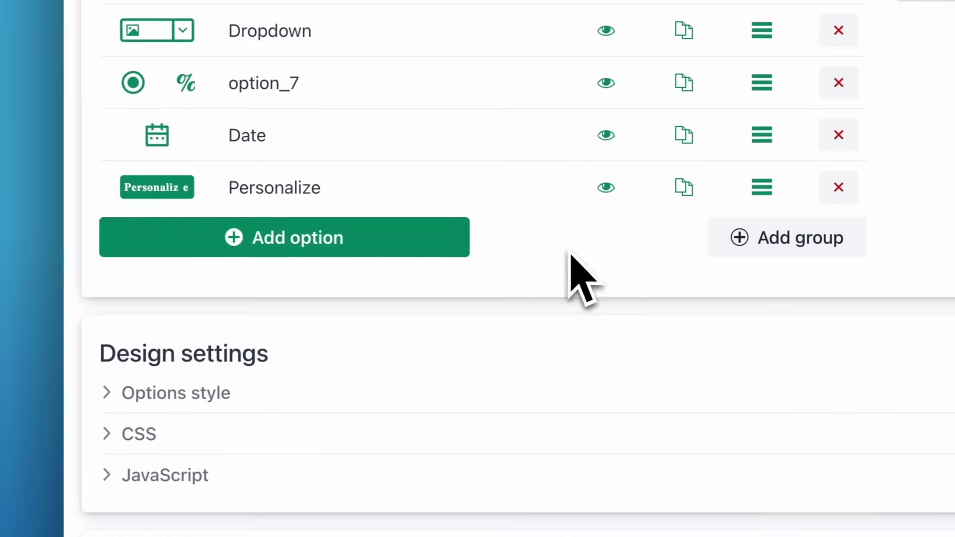
Step: Add two new options, option_10 and option_11, and make option_11 a Color type
left_click(405, 253)
scroll(388, 298, "down", 3)
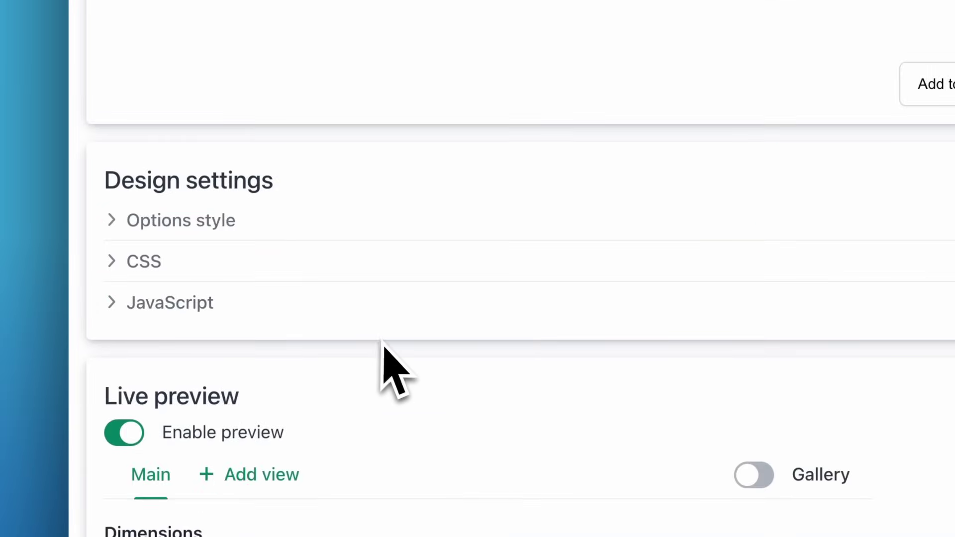
scroll(388, 368, "up", 4)
left_click(356, 259)
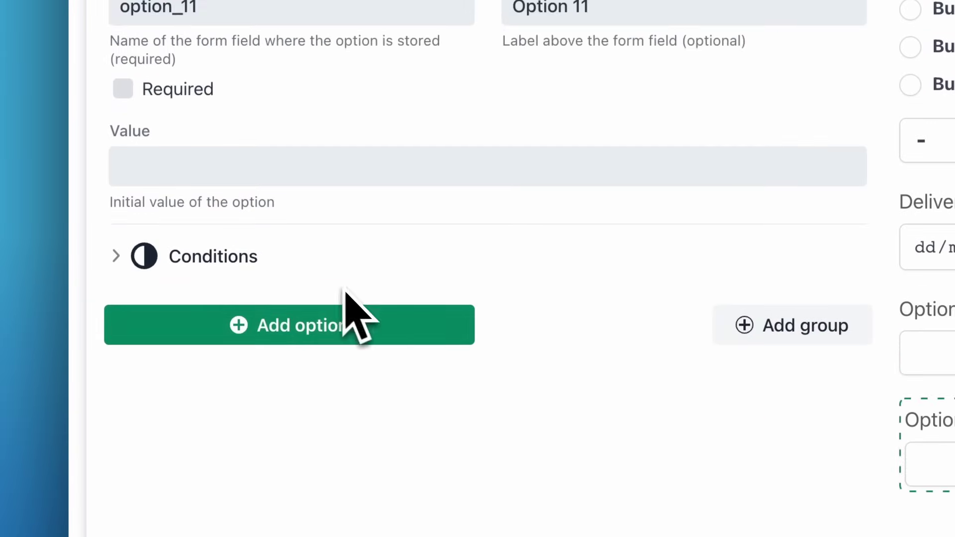
scroll(267, 150, "up", 5)
left_click(250, 166)
scroll(319, 458, "down", 6)
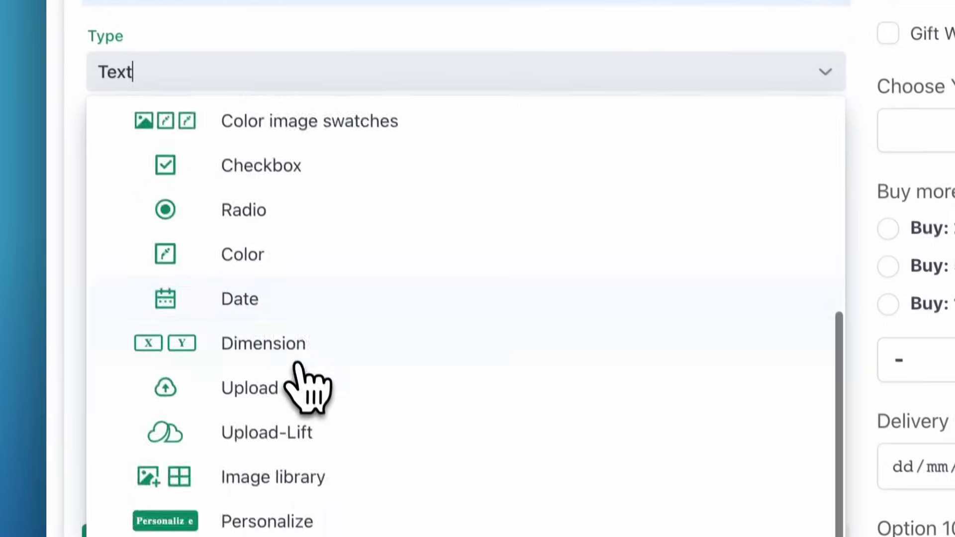
scroll(299, 371, "down", 2)
scroll(314, 398, "up", 4)
scroll(336, 379, "down", 2)
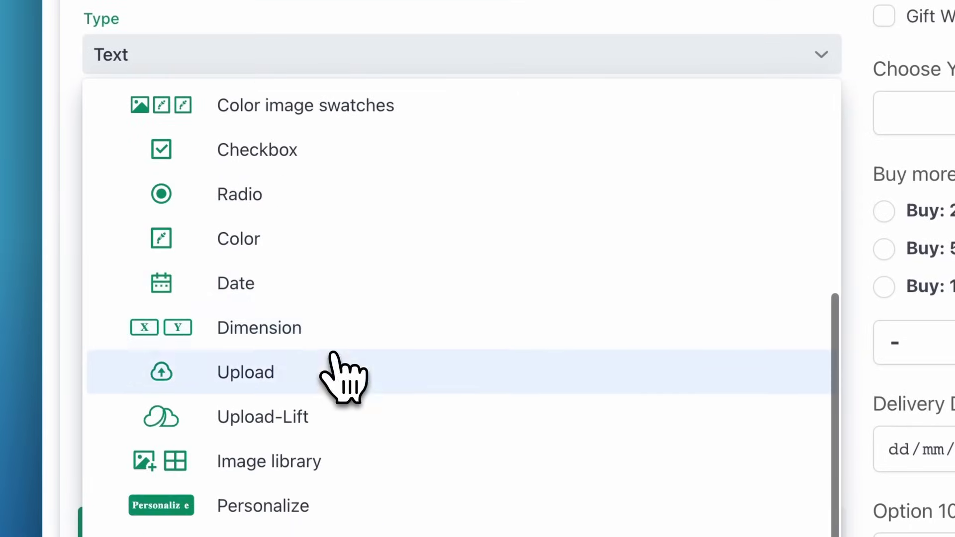
left_click(286, 241)
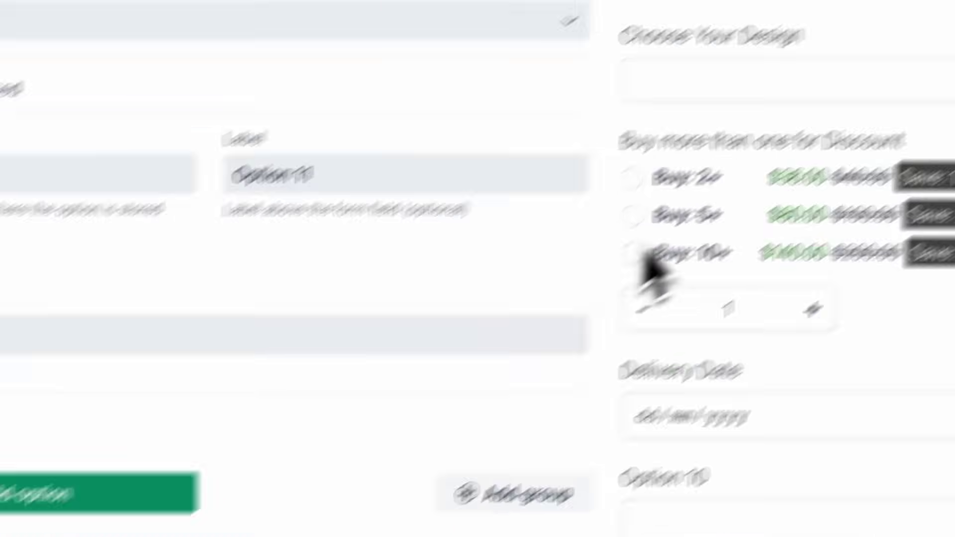
Step: Check Option 11's colour picker and T-shirts Color values, then reach the 1024×1024 Live preview settings
scroll(888, 300, "down", 6)
left_click(347, 218)
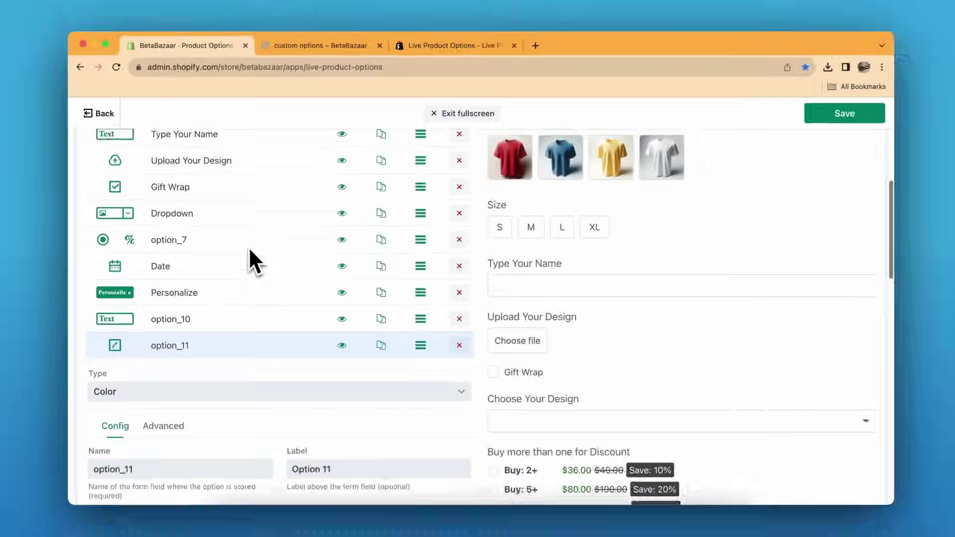
scroll(250, 263, "down", 1)
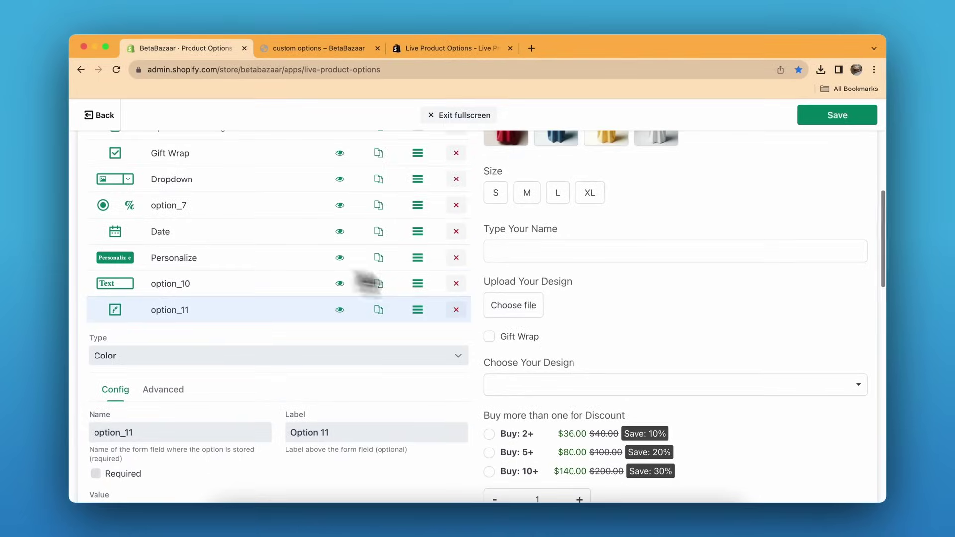
scroll(557, 224, "up", 3)
scroll(515, 266, "down", 1)
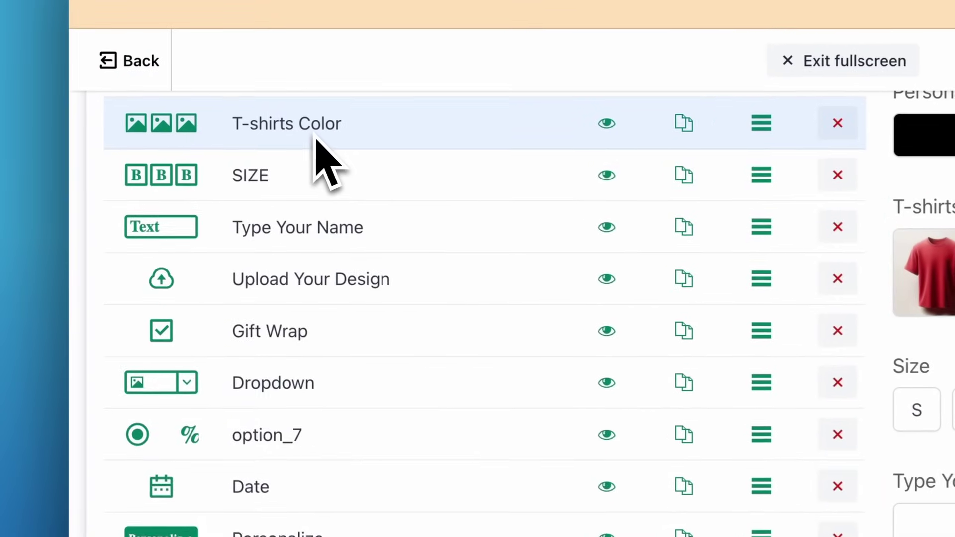
left_click(316, 140)
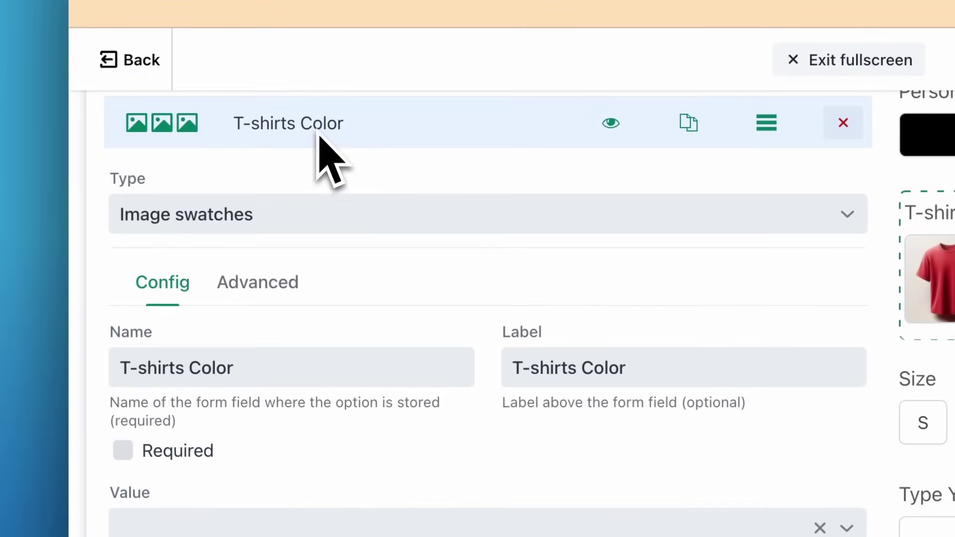
scroll(373, 214, "down", 5)
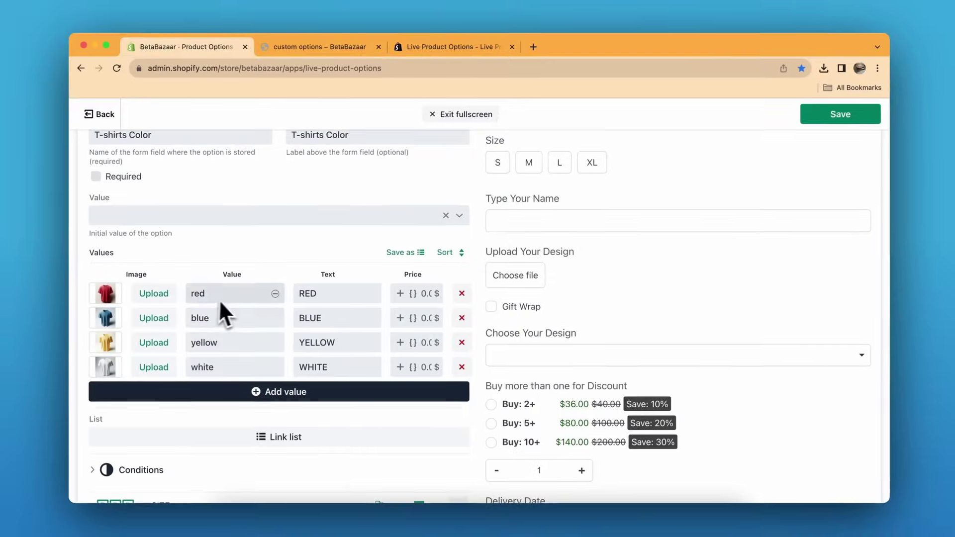
scroll(233, 303, "down", 3)
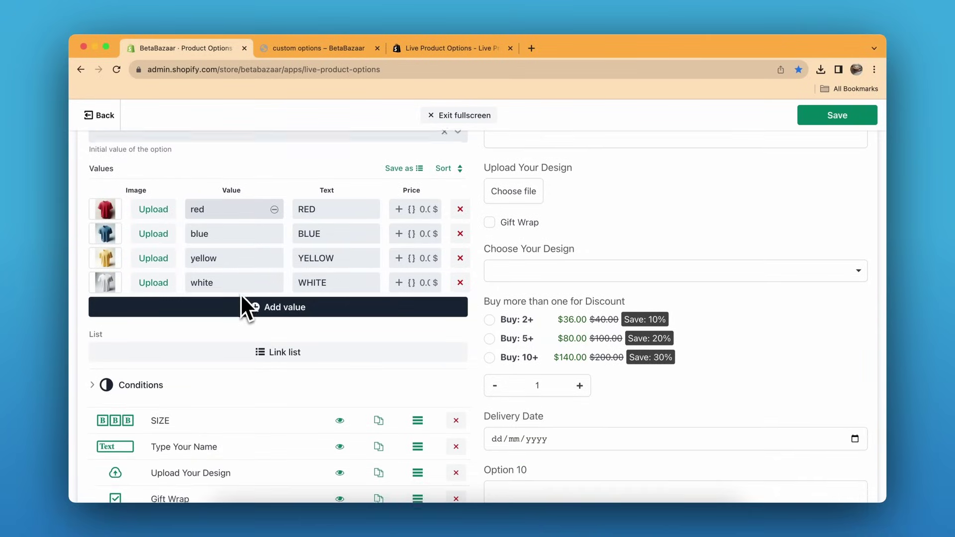
scroll(240, 293, "down", 10)
scroll(240, 293, "down", 2)
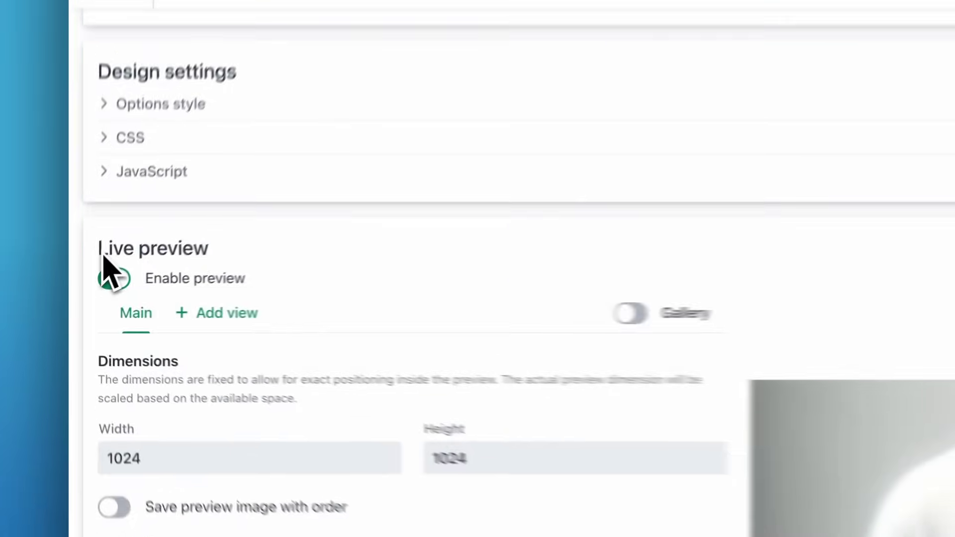
Step: Link the Color preview layer to T-shirts Color and test it with the blue swatch
left_click_drag(101, 248, 205, 246)
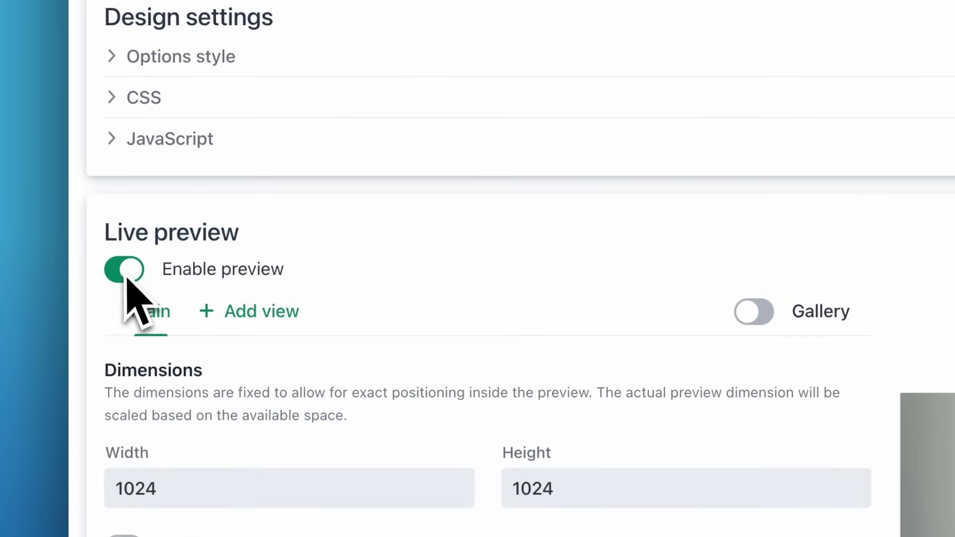
scroll(465, 298, "down", 5)
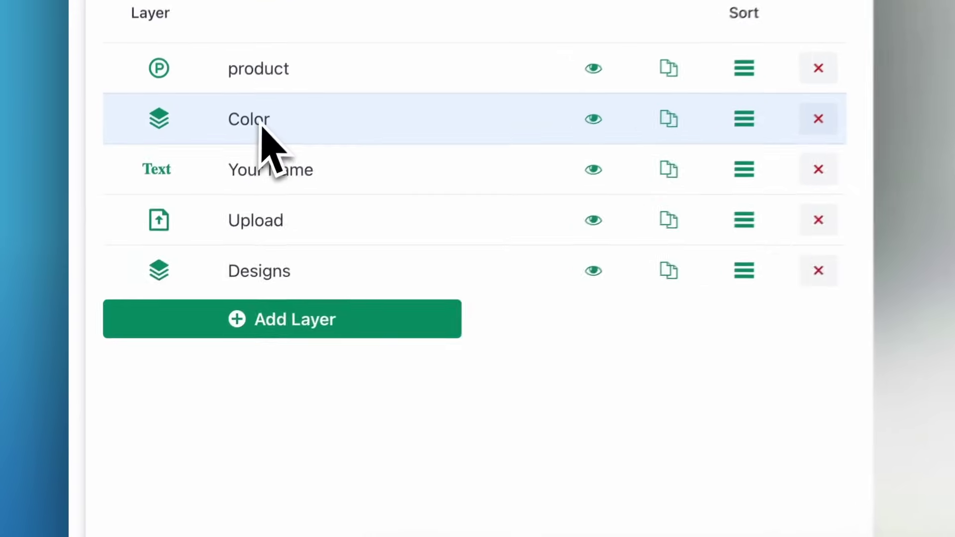
left_click(166, 274)
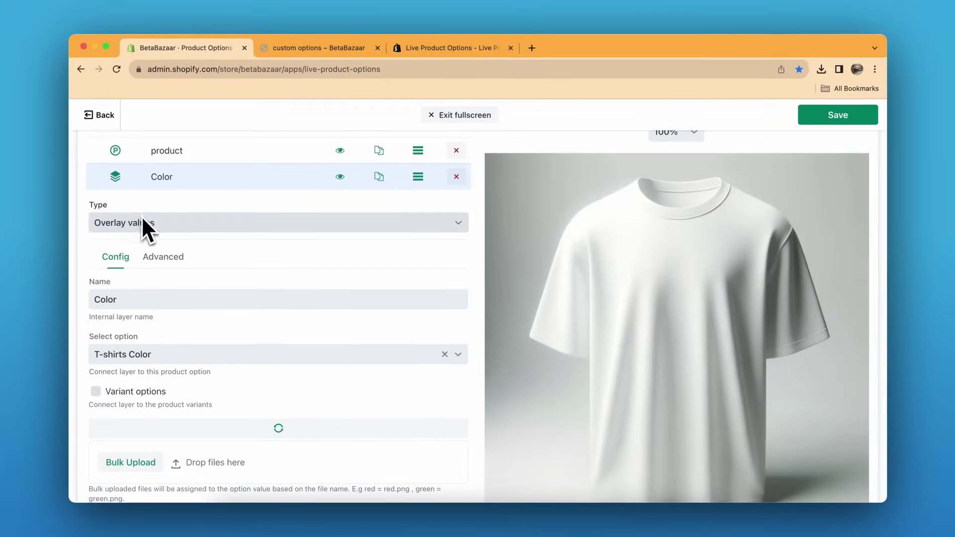
left_click(149, 354)
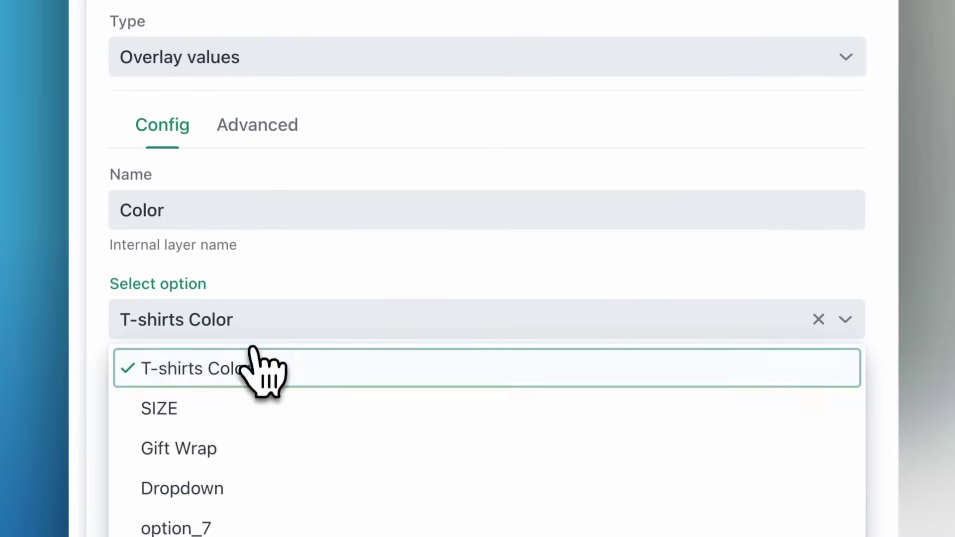
left_click(222, 367)
scroll(331, 277, "down", 8)
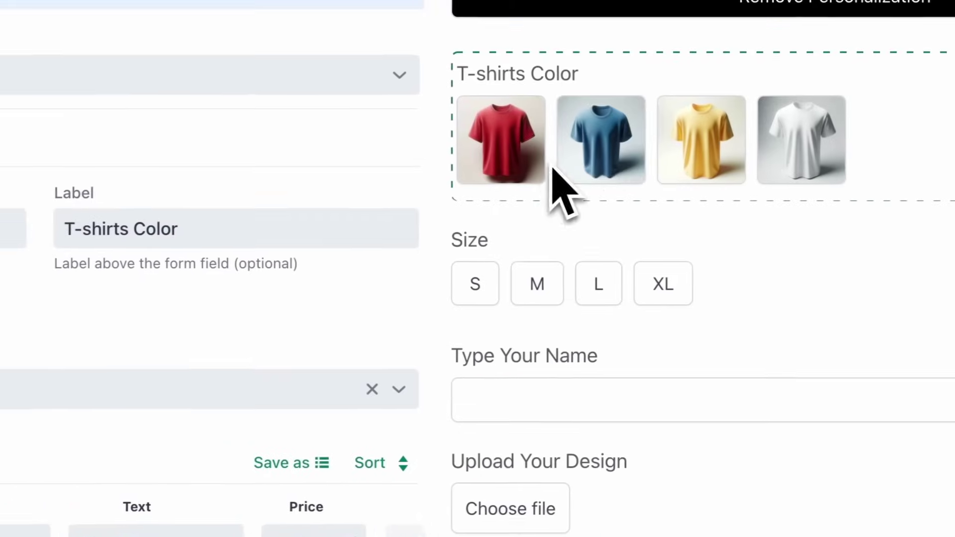
left_click(597, 164)
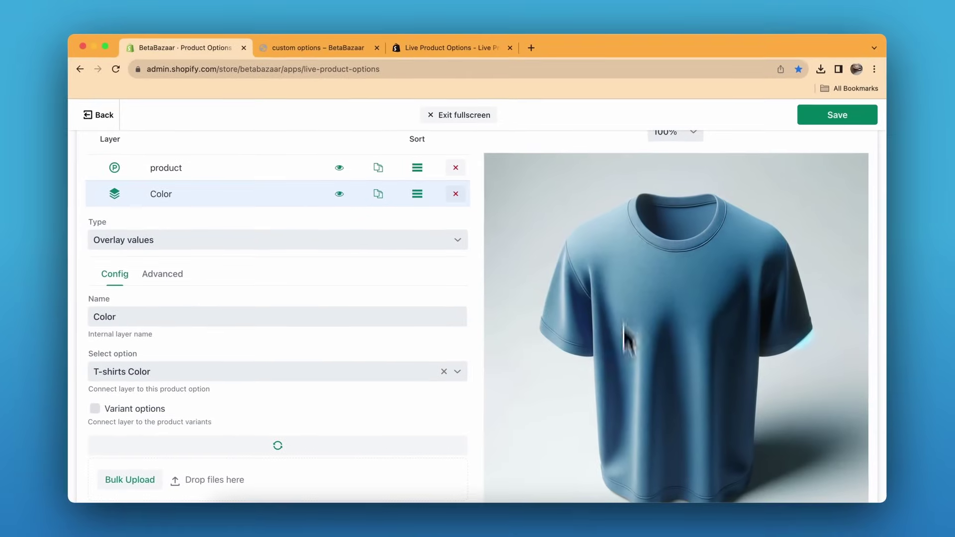
scroll(650, 283, "down", 6)
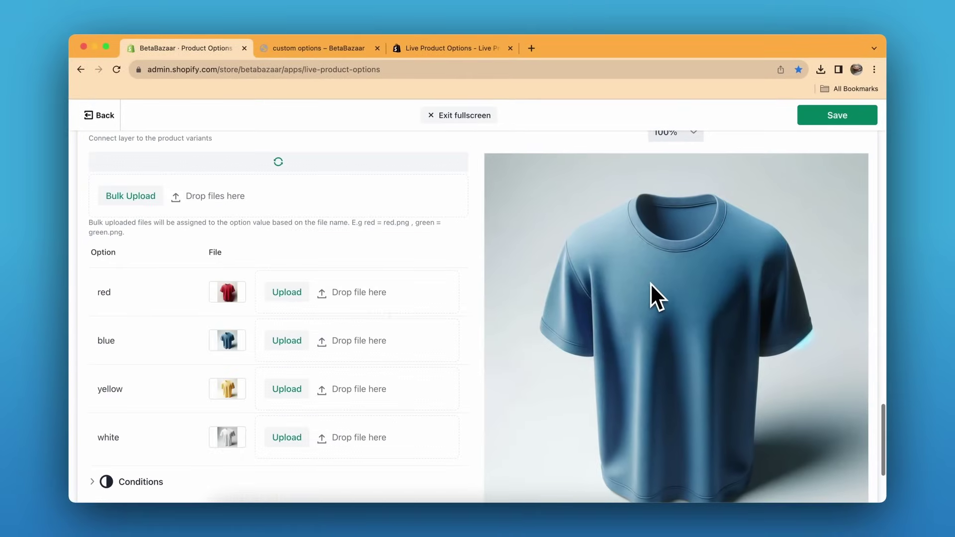
scroll(333, 248, "up", 20)
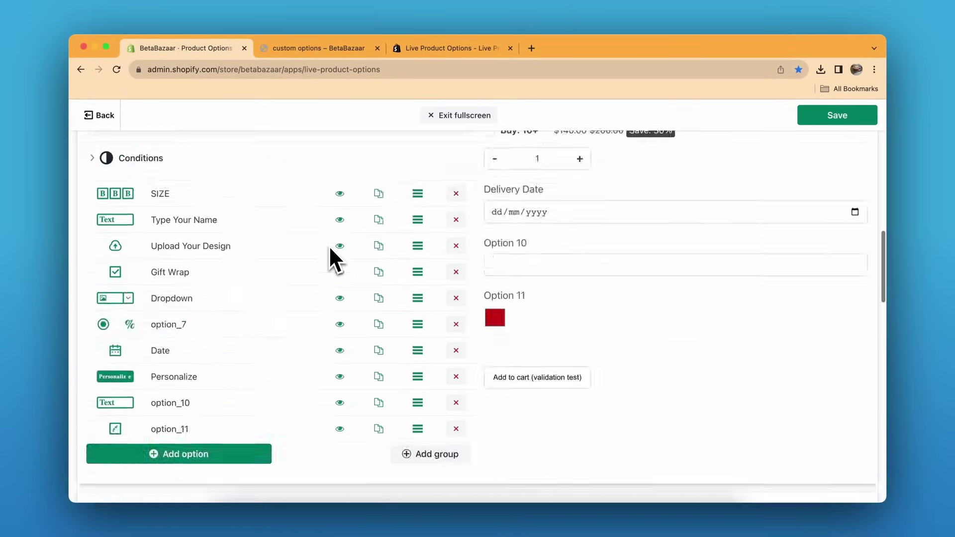
Step: Test and cancel the file picker, then confirm Upload Your Design's type is Upload
scroll(329, 246, "up", 2)
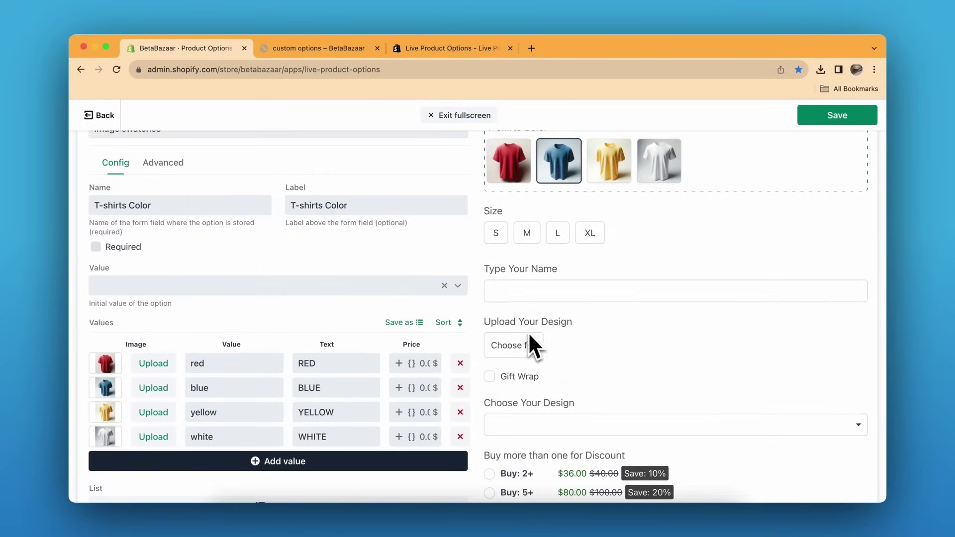
scroll(310, 188, "up", 1)
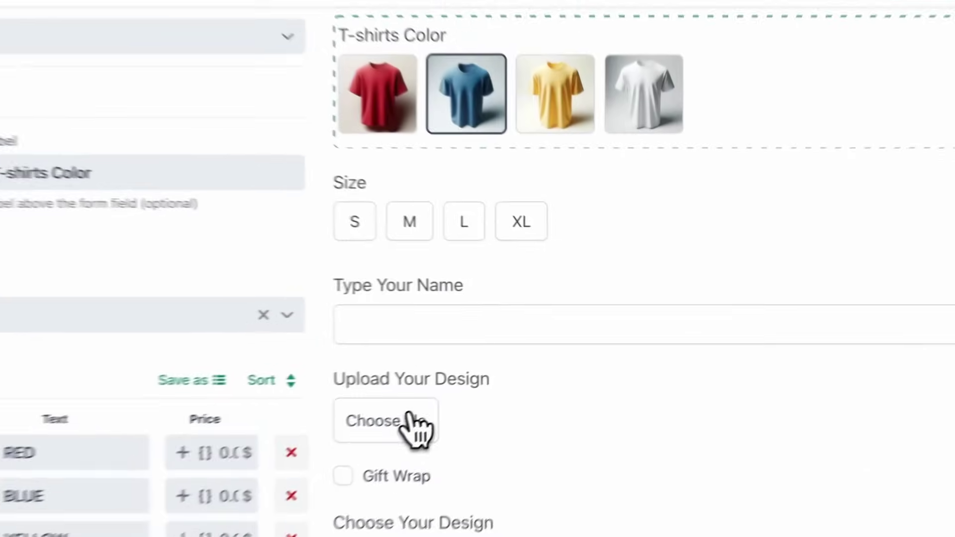
left_click(529, 370)
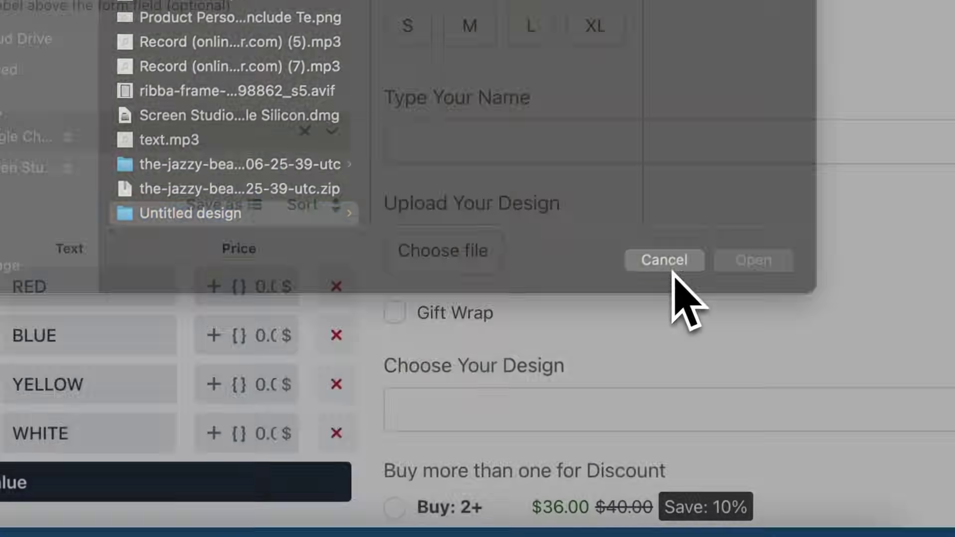
left_click(672, 271)
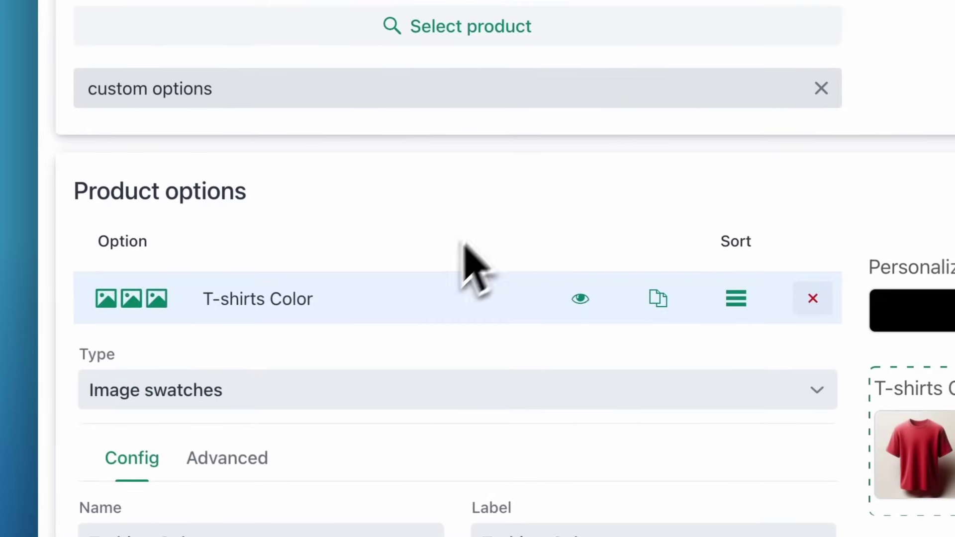
left_click(409, 319)
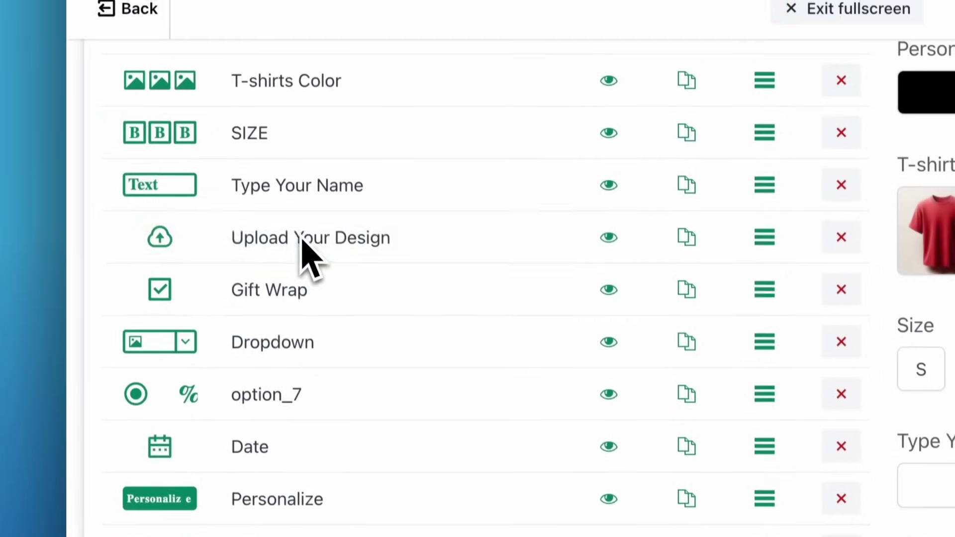
left_click(277, 240)
left_click(223, 339)
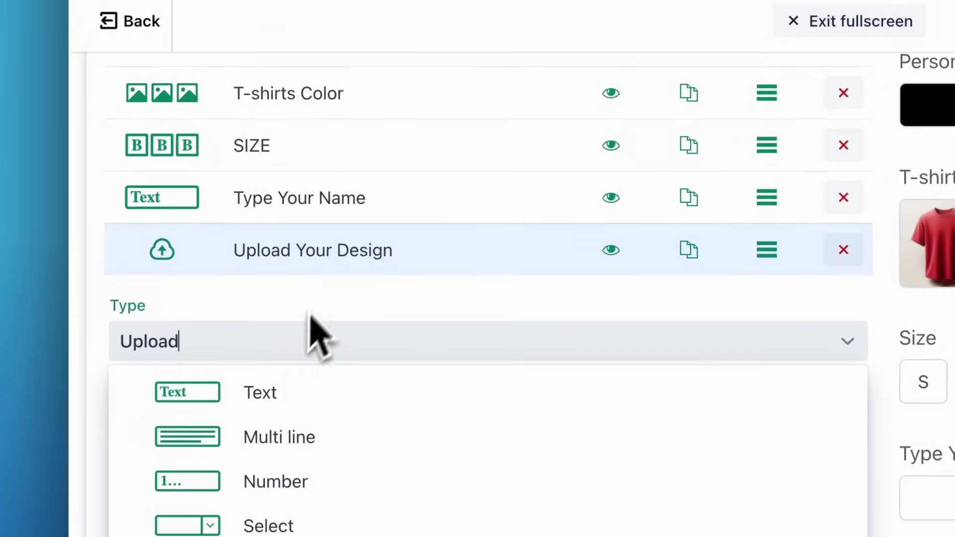
left_click(308, 328)
Step: Collapse the Color layer settings in the live preview's five-layer list
scroll(378, 308, "down", 5)
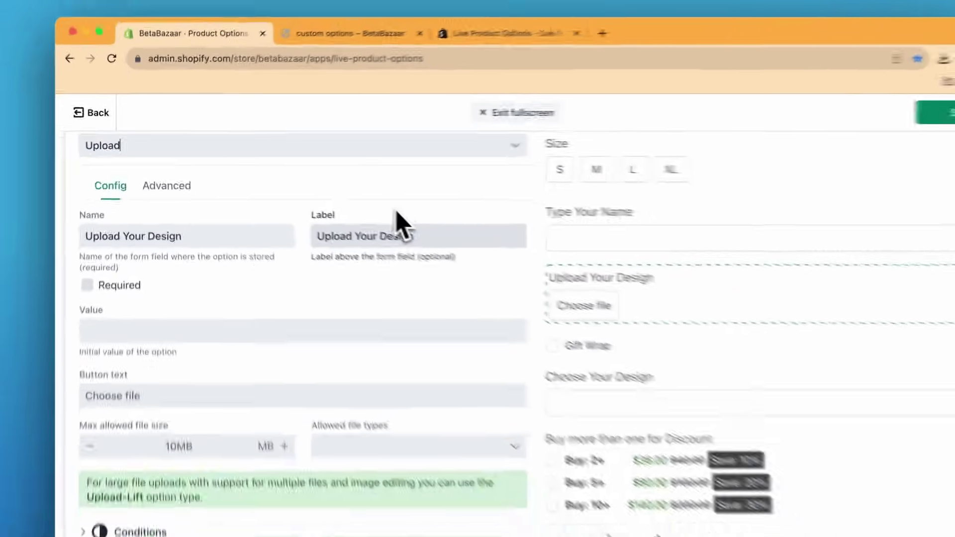
scroll(358, 198, "down", 5)
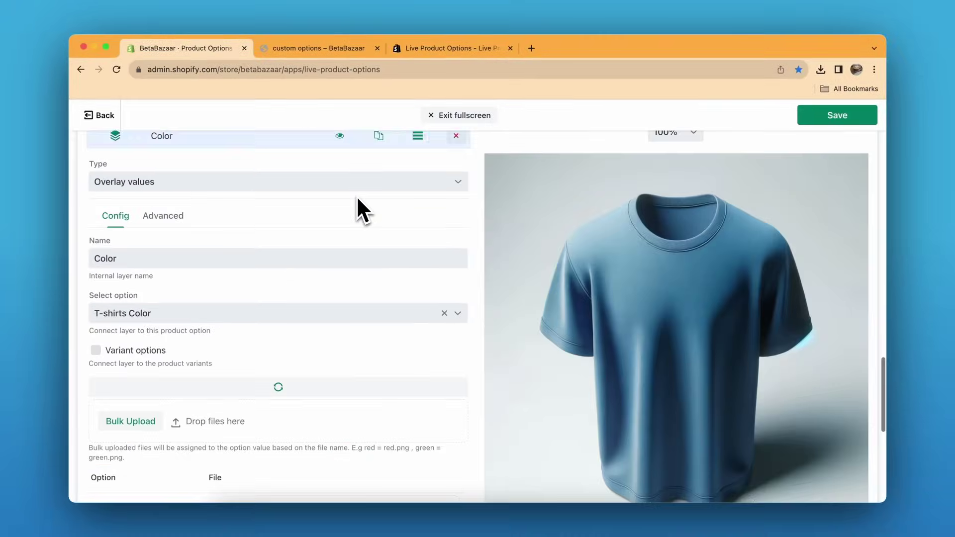
scroll(356, 195, "down", 2)
scroll(356, 195, "up", 5)
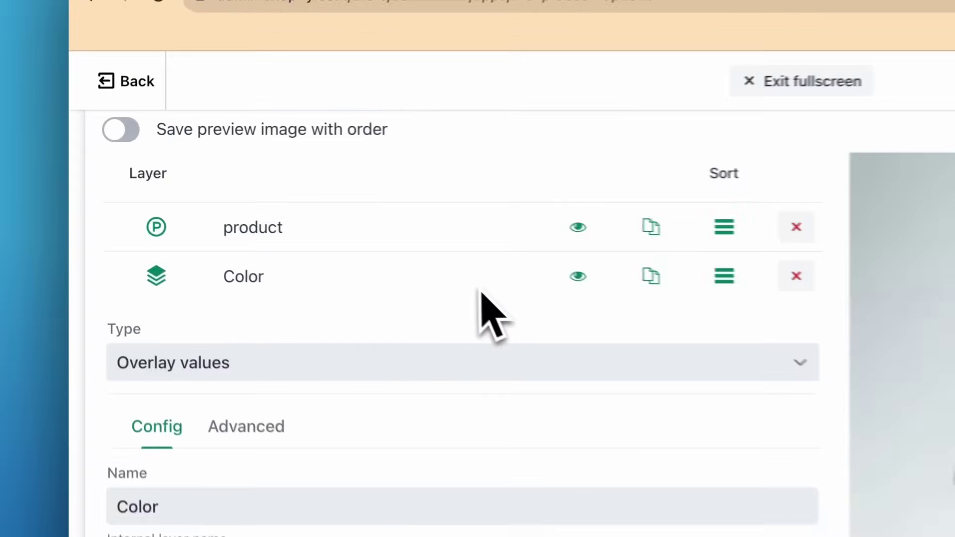
left_click(293, 226)
scroll(287, 225, "down", 2)
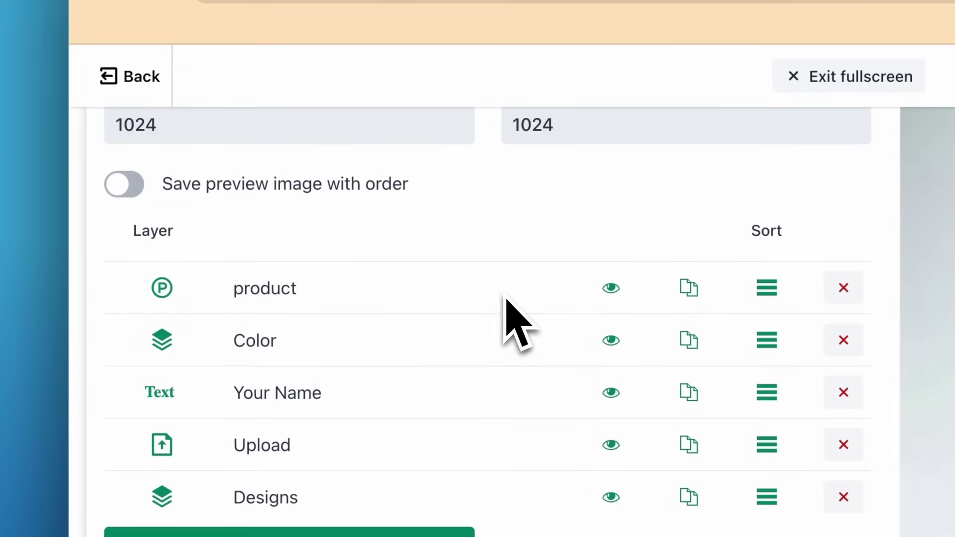
Step: Link the Upload layer to the Upload Your Design product option
left_click(402, 440)
scroll(345, 260, "down", 6)
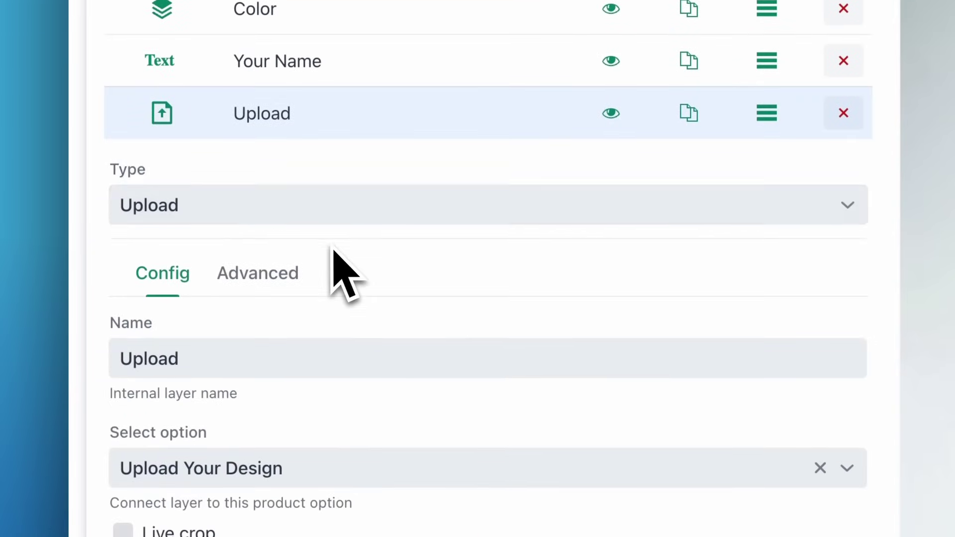
left_click(290, 213)
key("Escape")
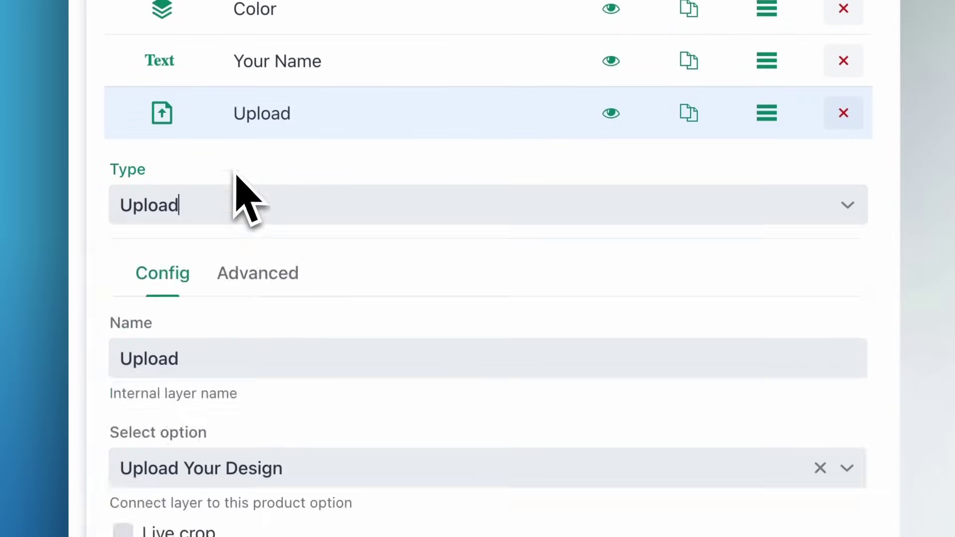
scroll(241, 196, "down", 3)
left_click(193, 323)
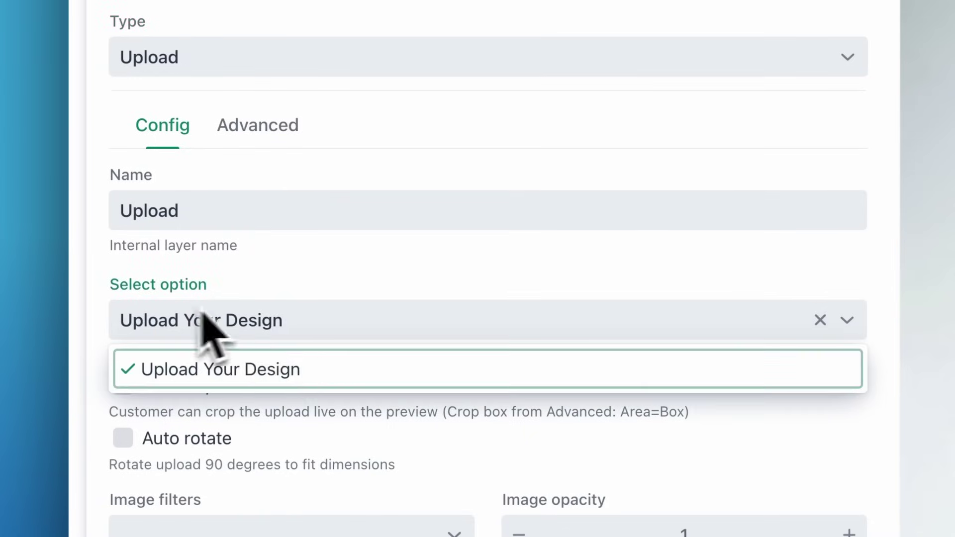
left_click(291, 374)
scroll(323, 321, "down", 1)
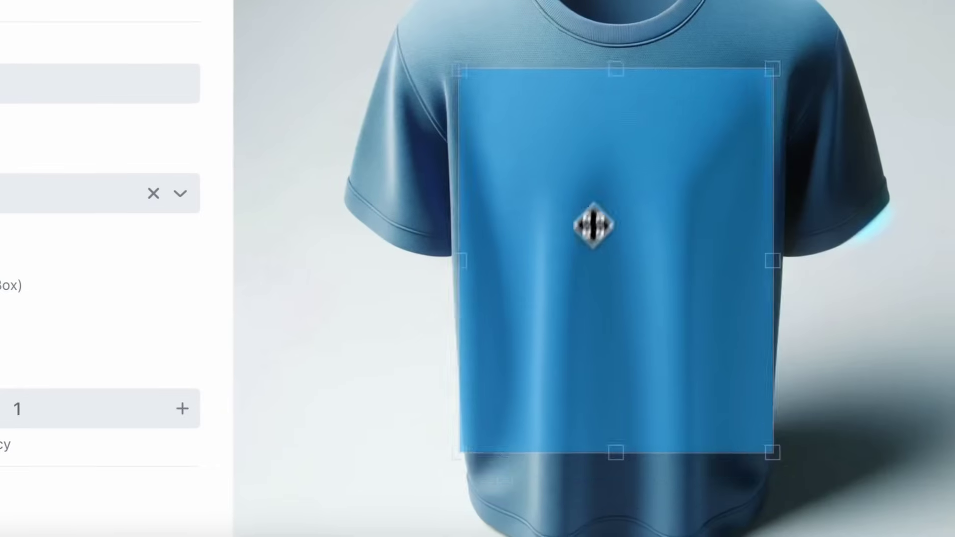
Step: Drag the design box lower on the shirt and review its Advanced area, position and location
left_click_drag(593, 224, 599, 232)
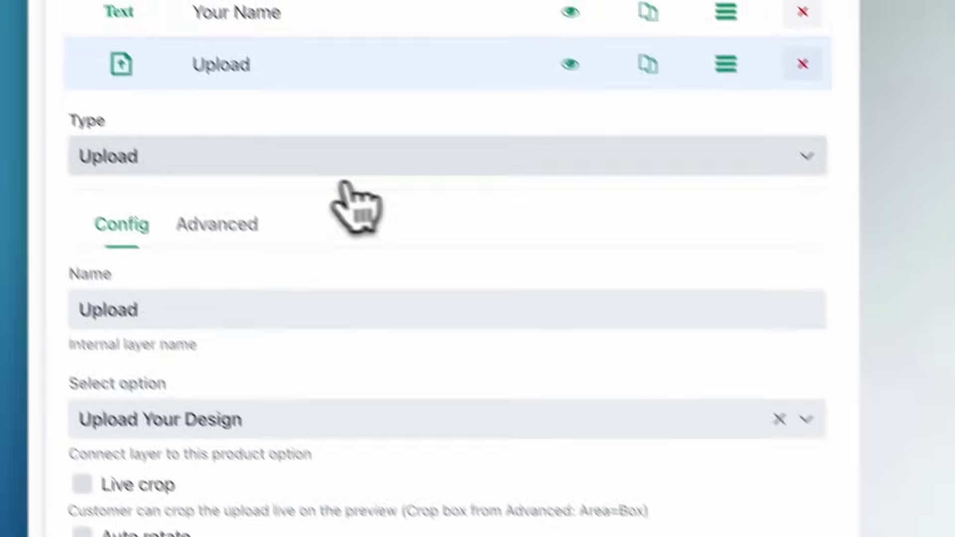
left_click(90, 87)
scroll(518, 267, "down", 3)
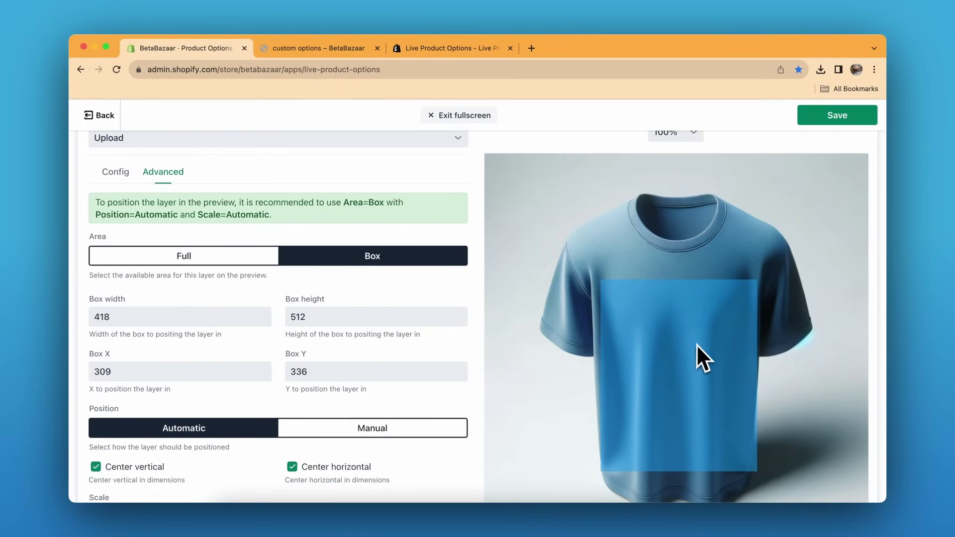
scroll(385, 396, "down", 5)
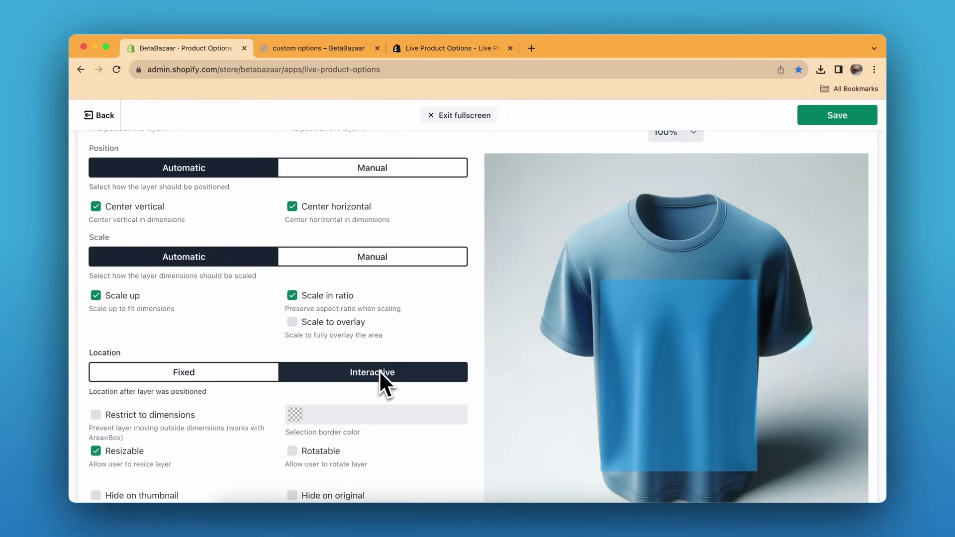
scroll(372, 374, "down", 3)
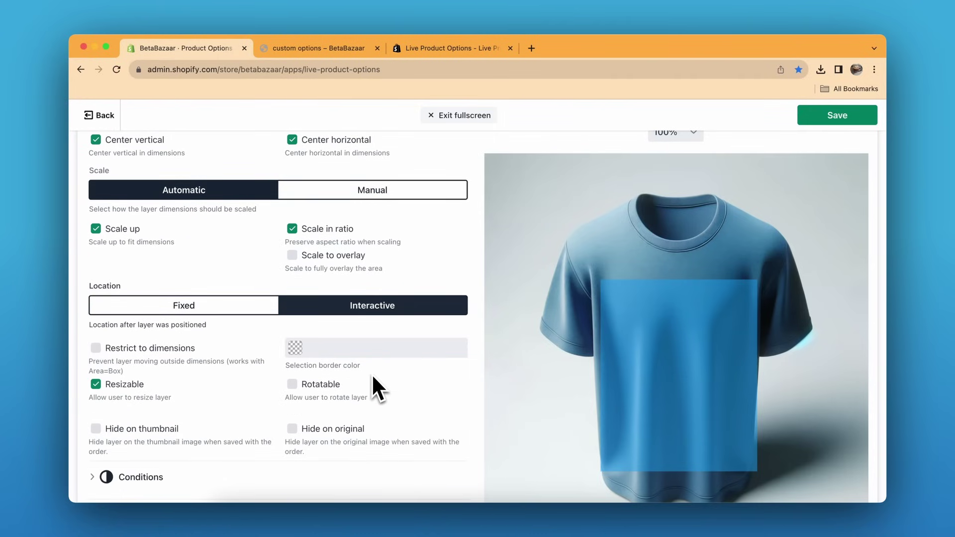
scroll(371, 374, "up", 15)
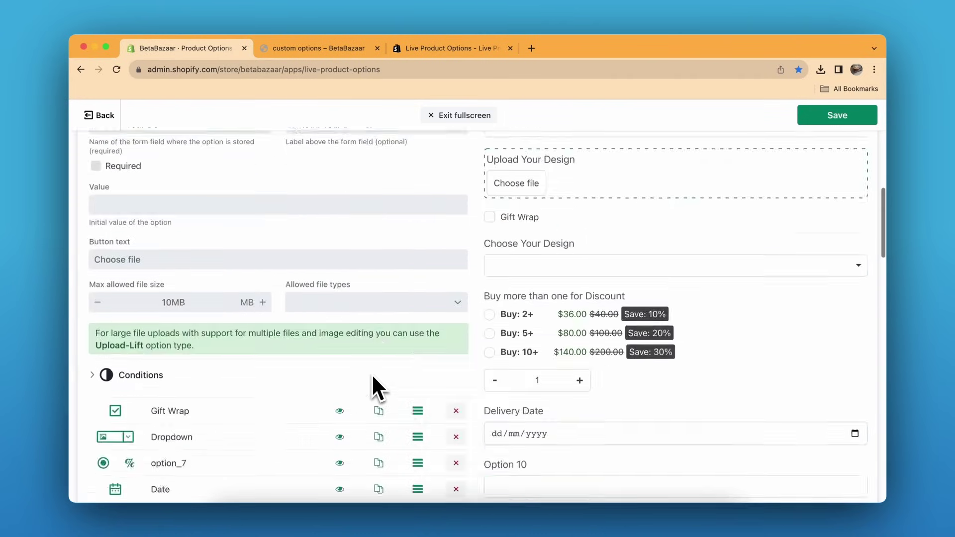
scroll(371, 374, "up", 5)
Step: Confirm the Type Your Name option uses the Text field type
left_click(564, 365)
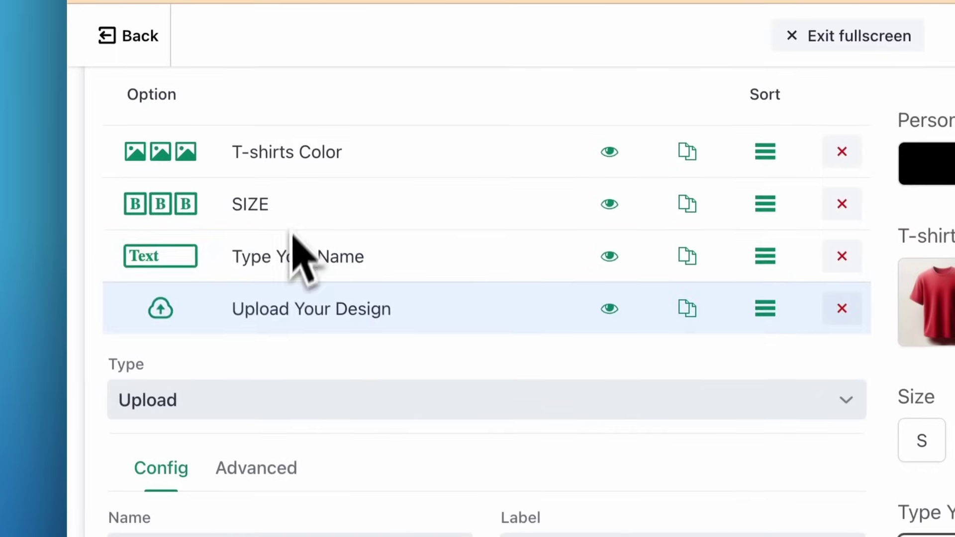
left_click(299, 288)
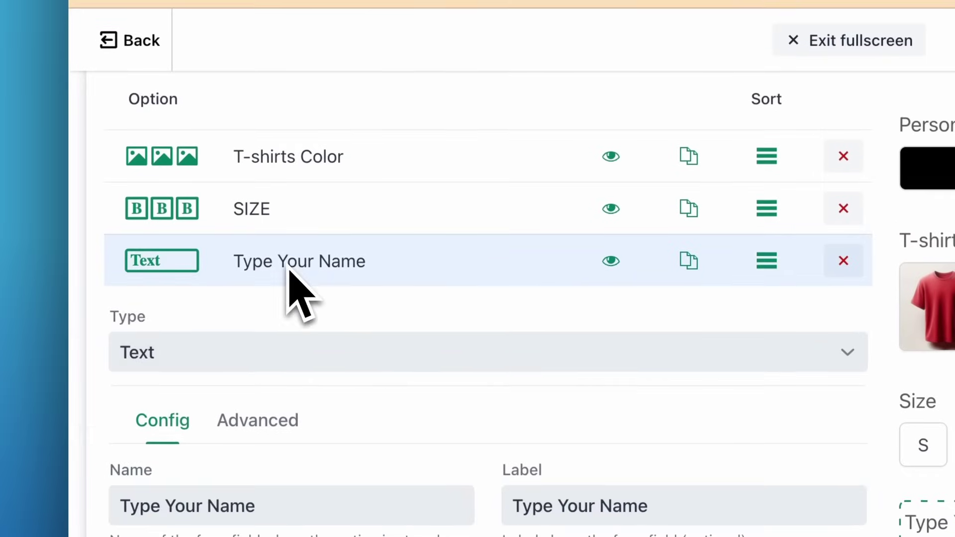
left_click(278, 353)
left_click(265, 355)
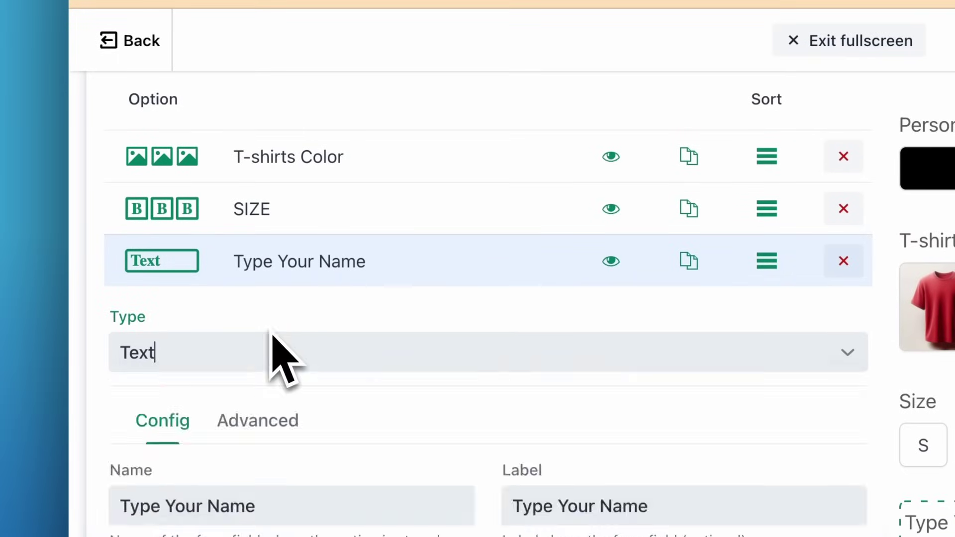
scroll(272, 332, "down", 4)
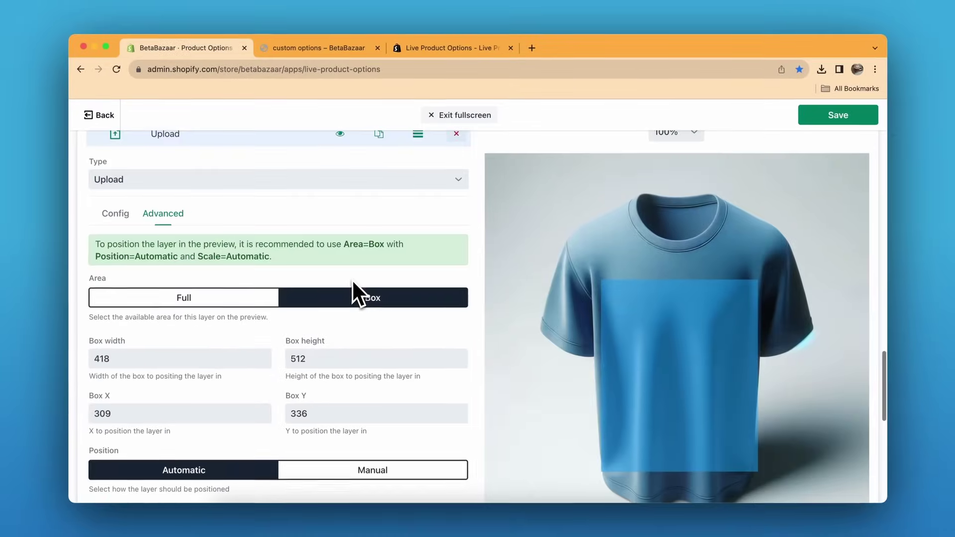
Step: Move past the Upload layer's placement settings to the Live preview section
left_click(348, 298)
scroll(209, 239, "up", 10)
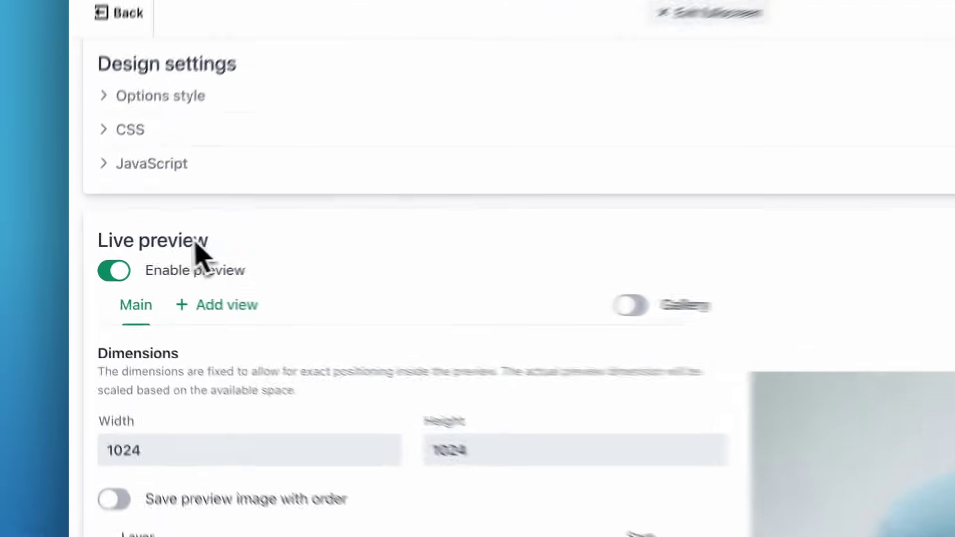
triple_click(196, 241)
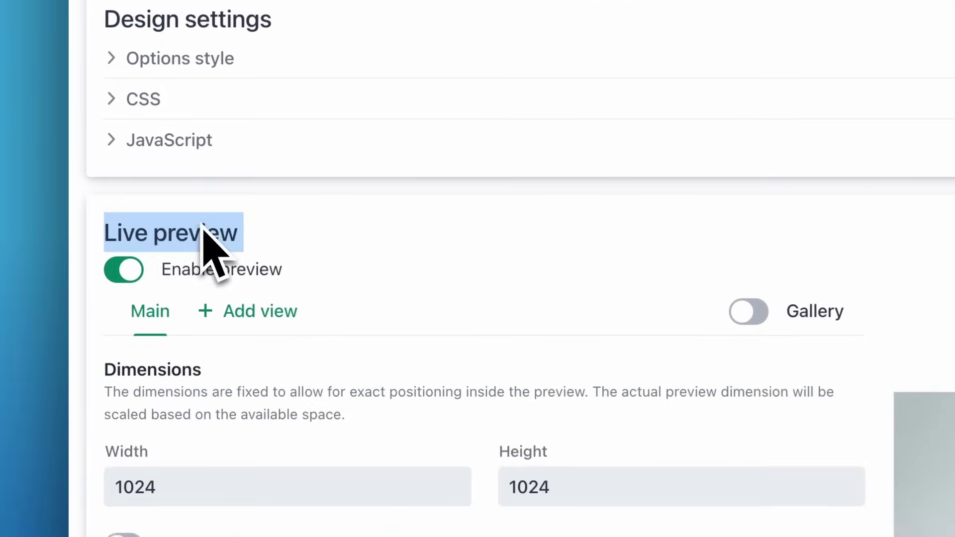
scroll(383, 249, "down", 8)
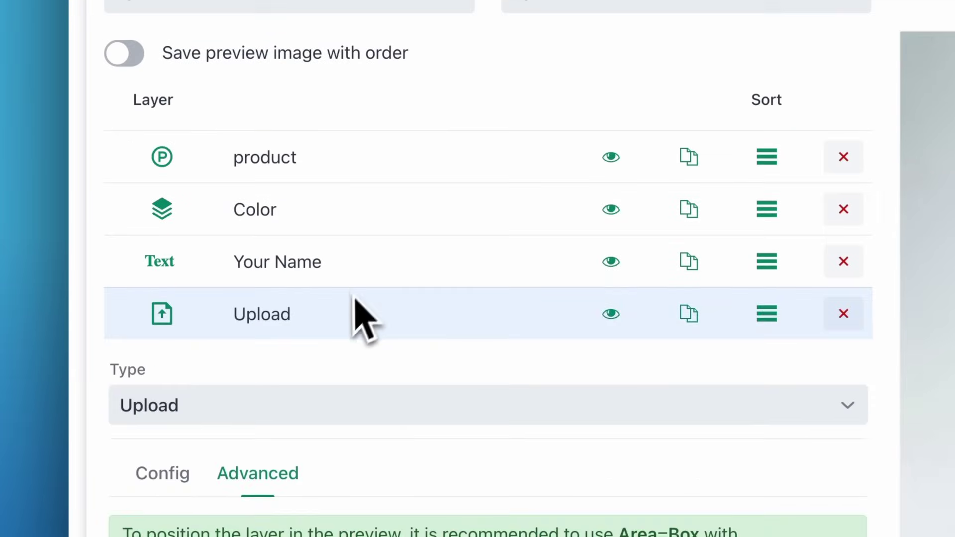
left_click(351, 312)
Step: Confirm the Your Name layer is a Text layer linked to Type Your Name, color #282828
left_click(333, 290)
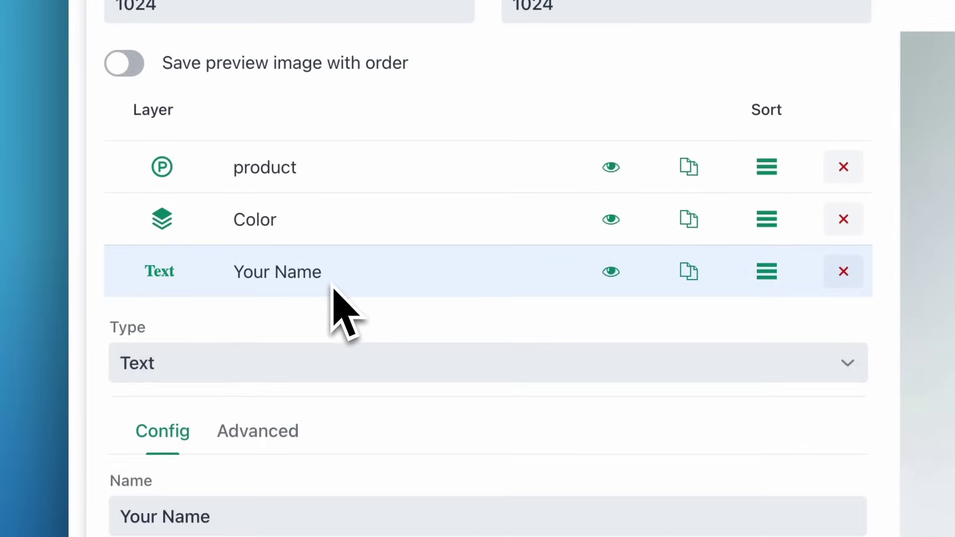
left_click(312, 354)
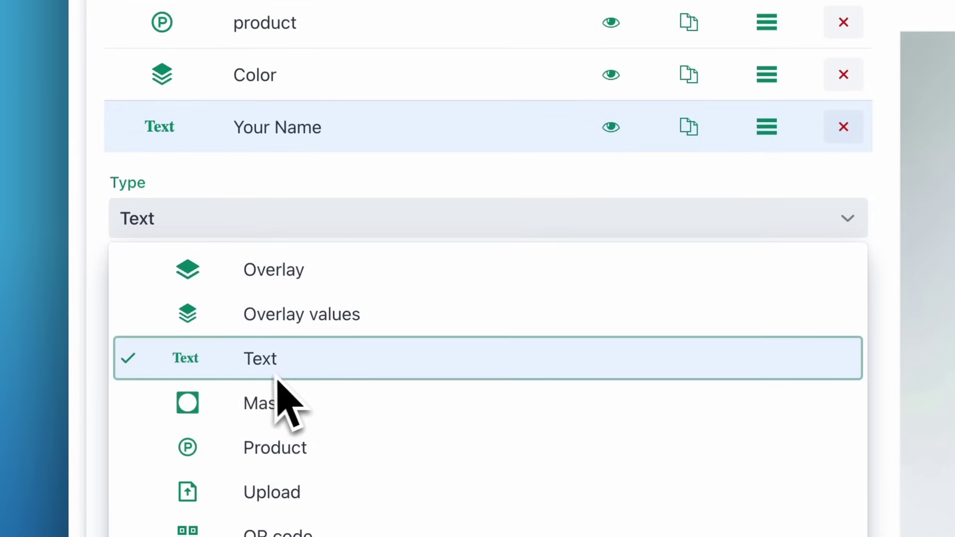
left_click(345, 172)
scroll(363, 272, "down", 5)
scroll(376, 294, "down", 5)
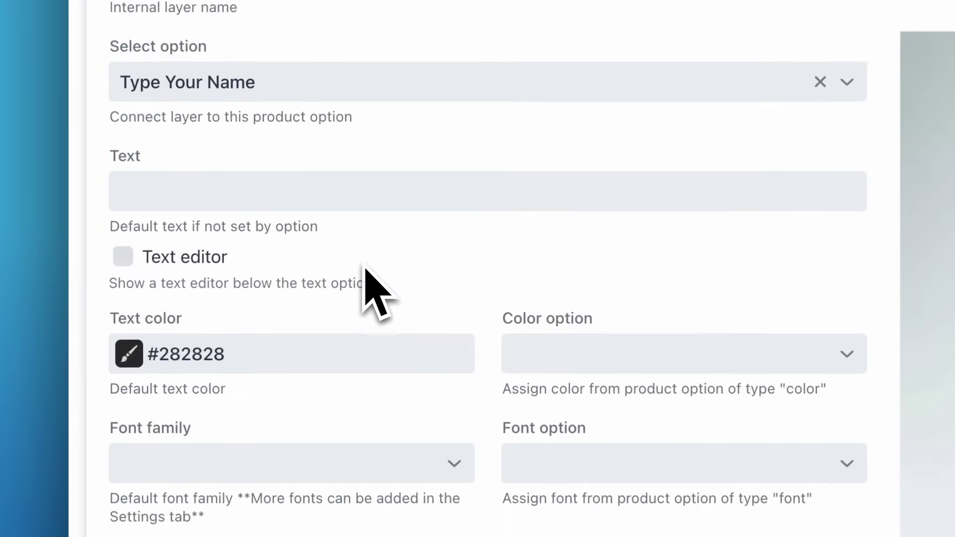
scroll(370, 234, "up", 10)
left_click(714, 313)
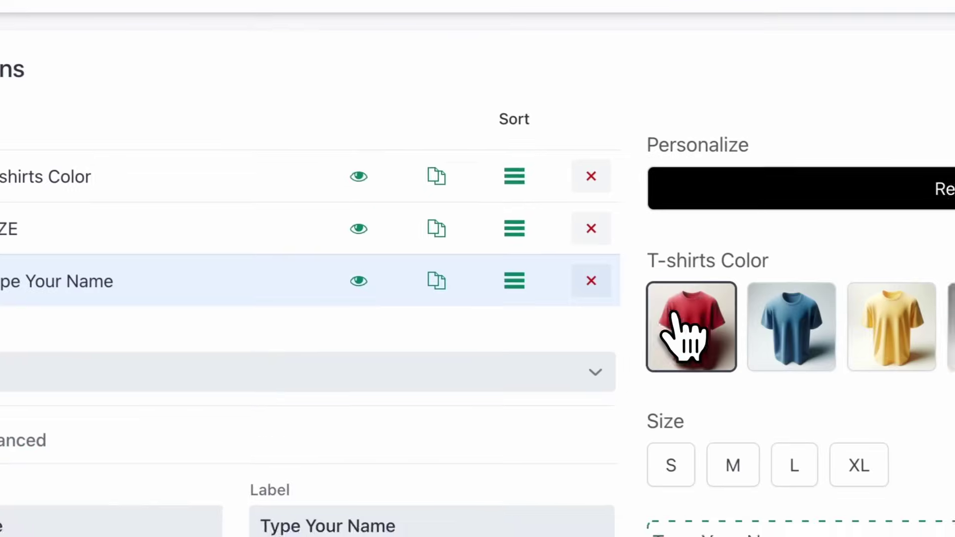
Step: Review the Your Name layer's font size 50 and text shadow: blur 1.1, offsets 0.7/1.2
scroll(716, 338, "down", 10)
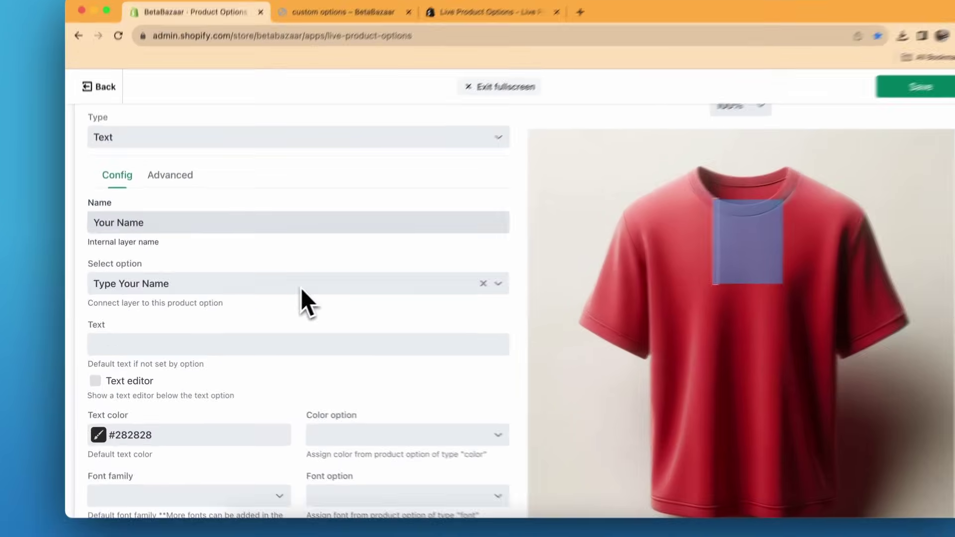
scroll(177, 300, "down", 5)
scroll(184, 323, "down", 7)
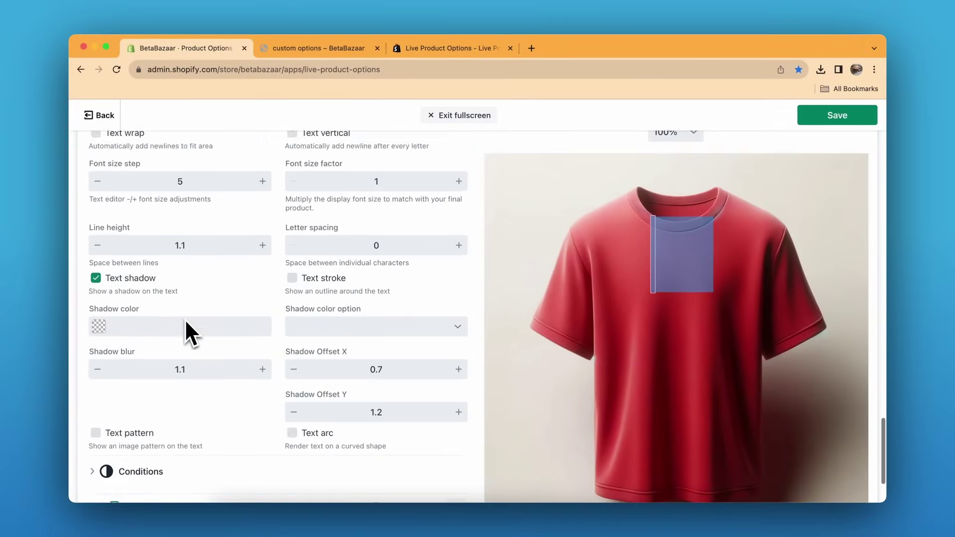
scroll(185, 323, "up", 2)
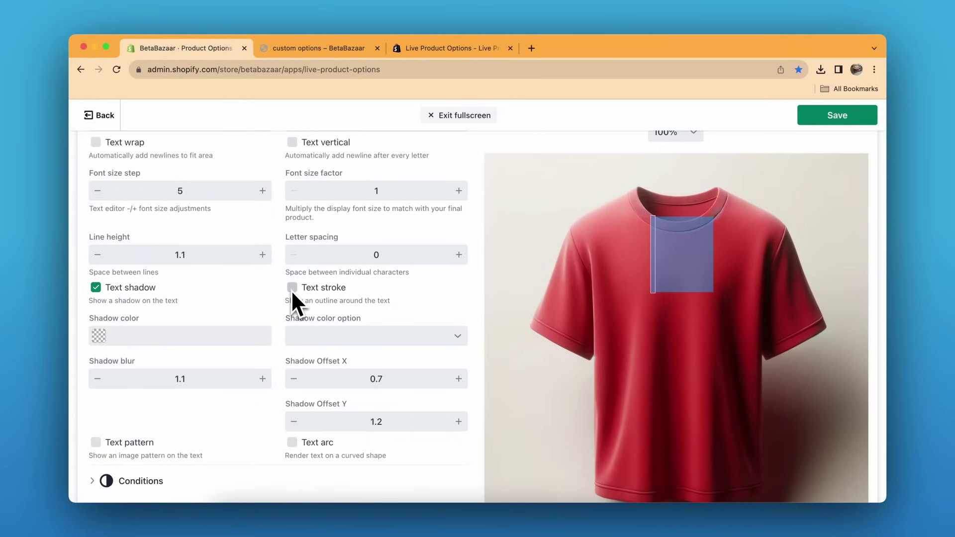
scroll(291, 289, "up", 1)
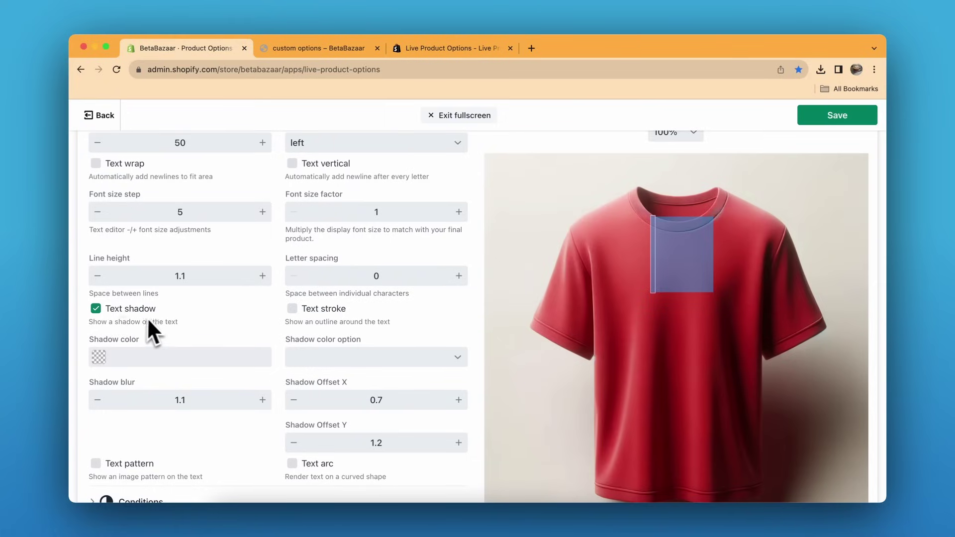
scroll(229, 339, "down", 1)
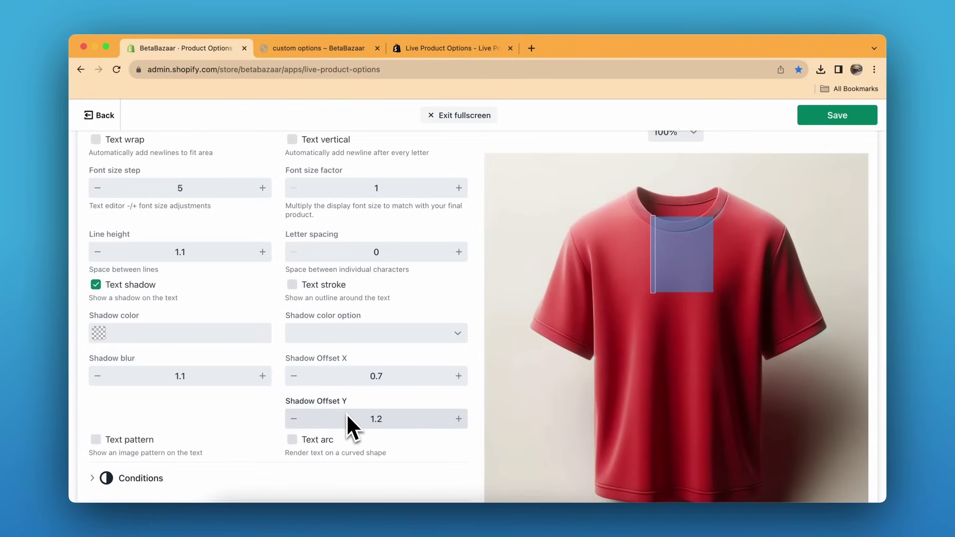
scroll(346, 413, "up", 1)
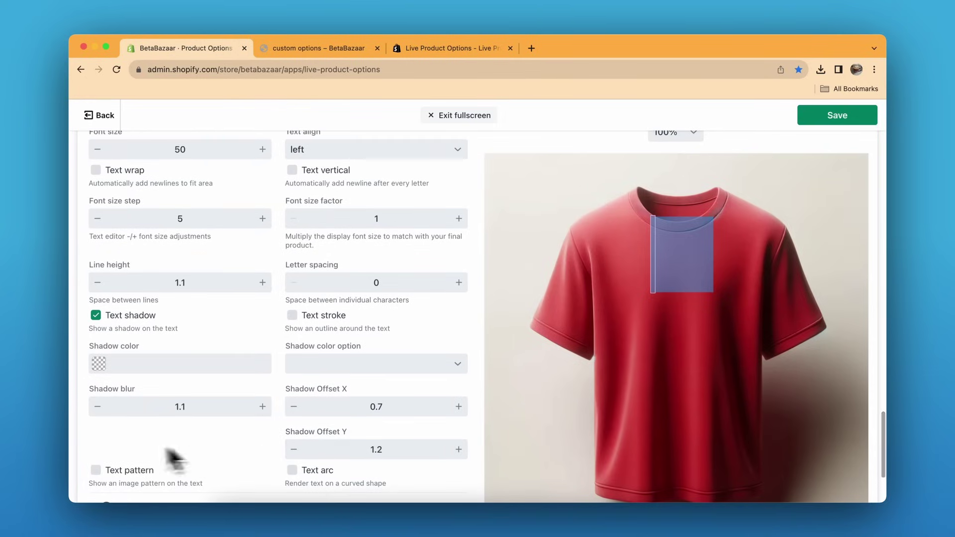
Step: Return to the 'custom options – BetaBazaar' storefront page showing the white XL shirt preview
left_click(313, 48)
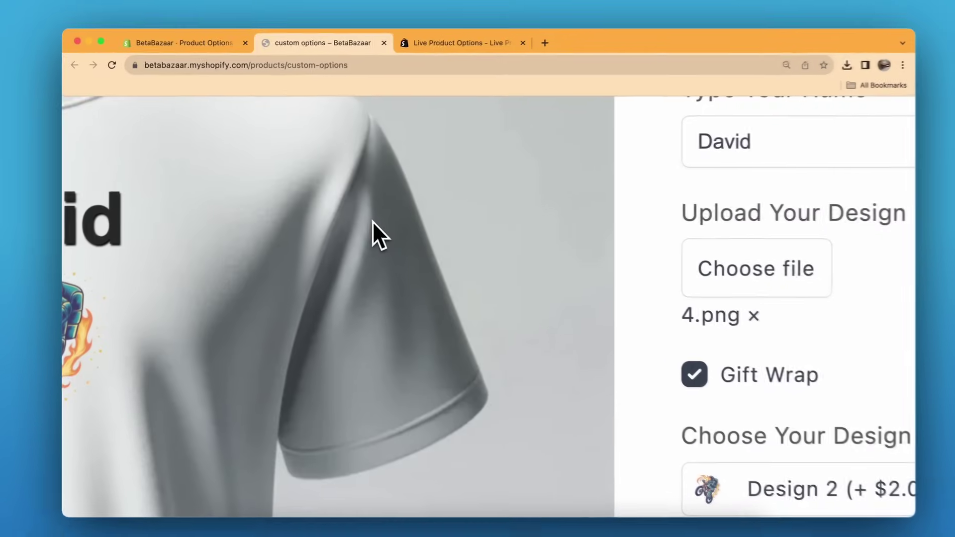
scroll(192, 199, "up", 4)
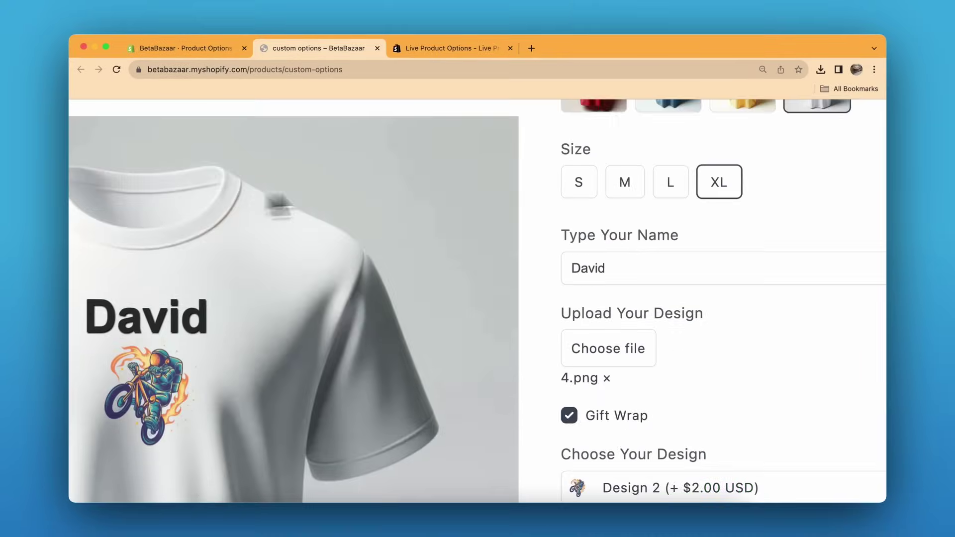